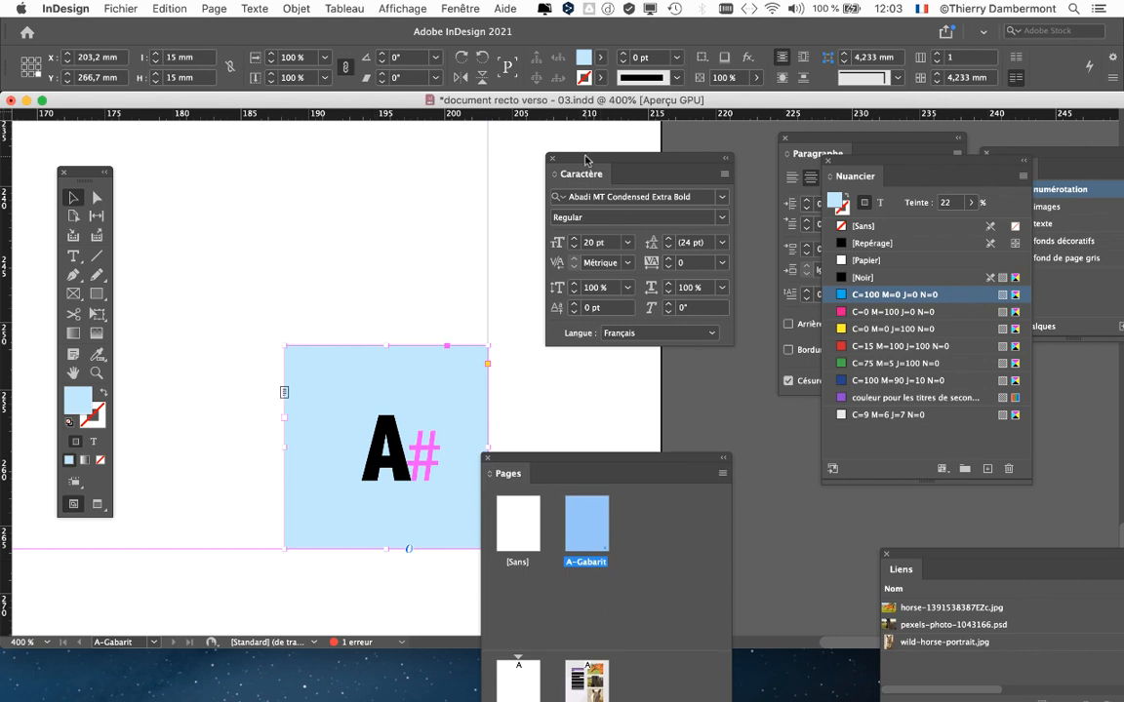
Step: Move the Caractère panel beside the tools and shift the Pages panel up, clear of the page-number block
drag(604, 174, 196, 170)
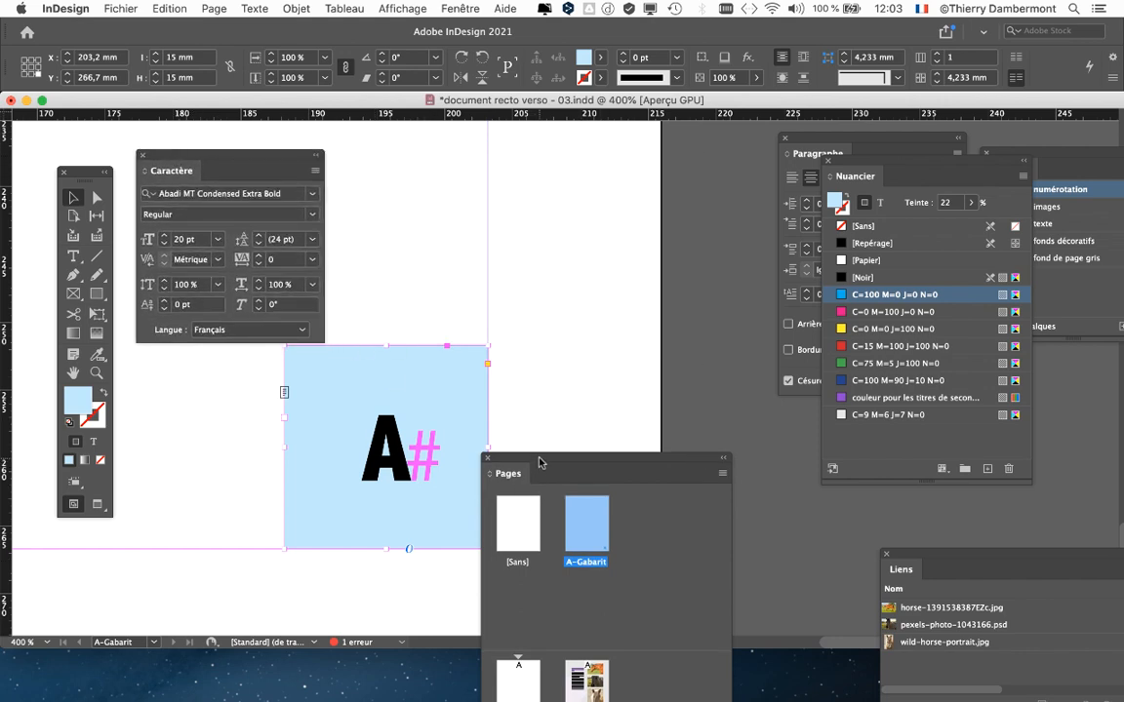
drag(538, 472, 597, 160)
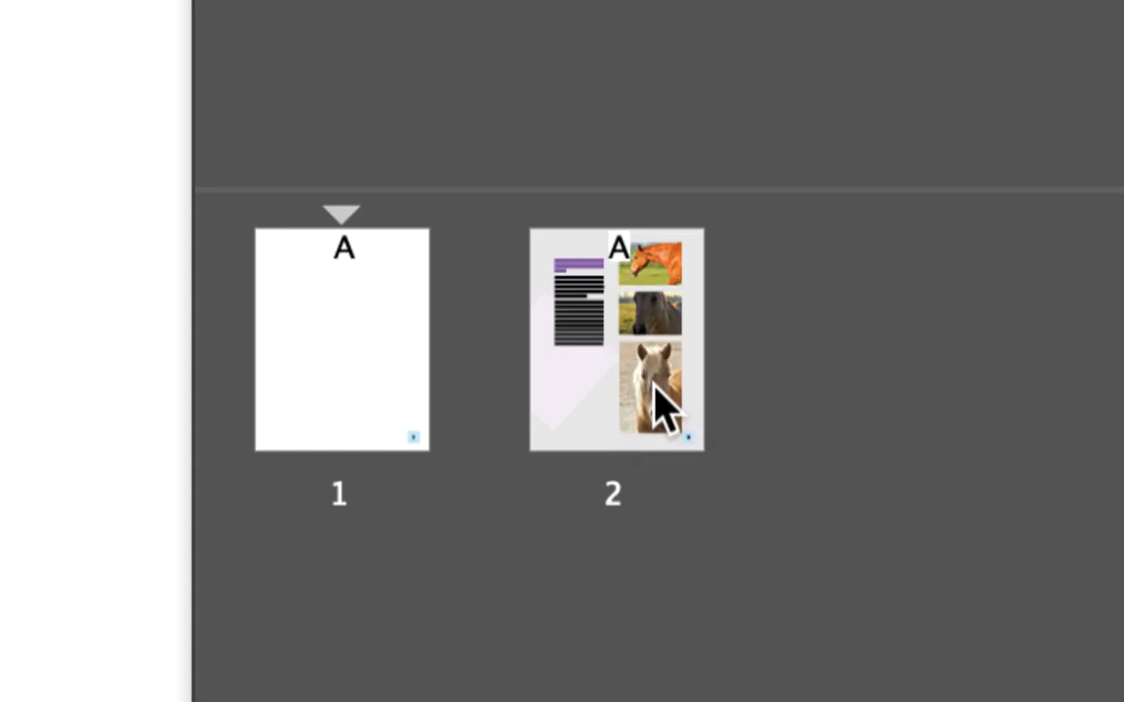
Step: Display pages 2 and 1 in turn to compare their automatic page numbers, ending on page 2
double_click(663, 404)
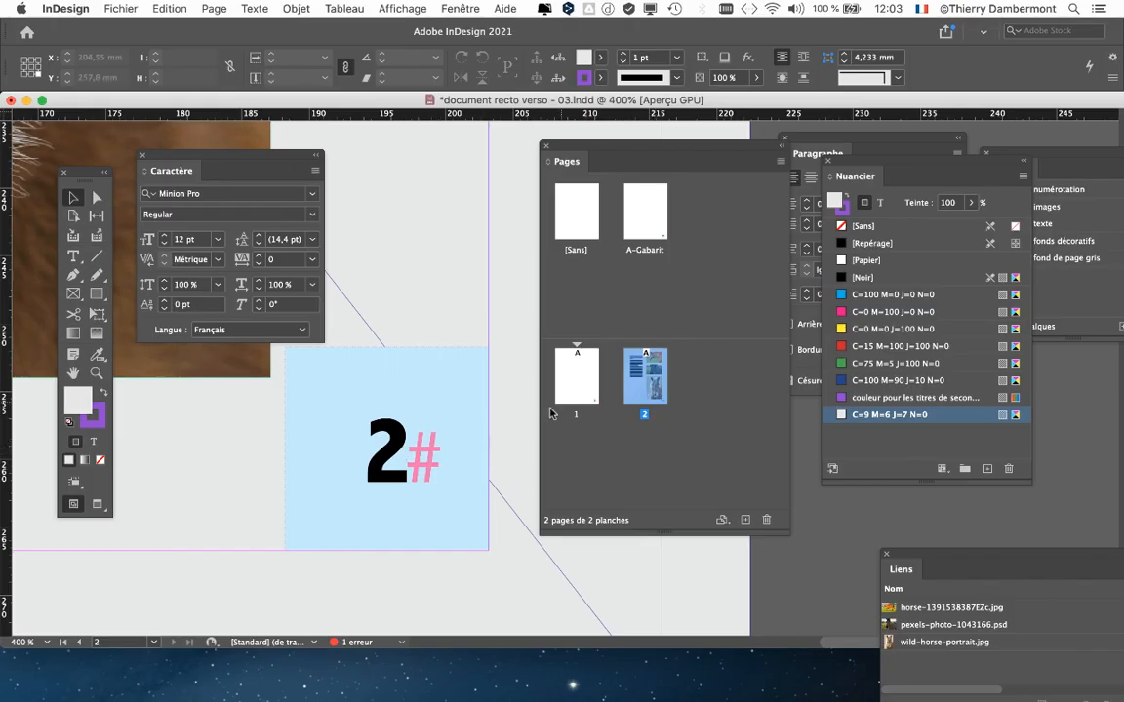
click(581, 389)
double_click(581, 389)
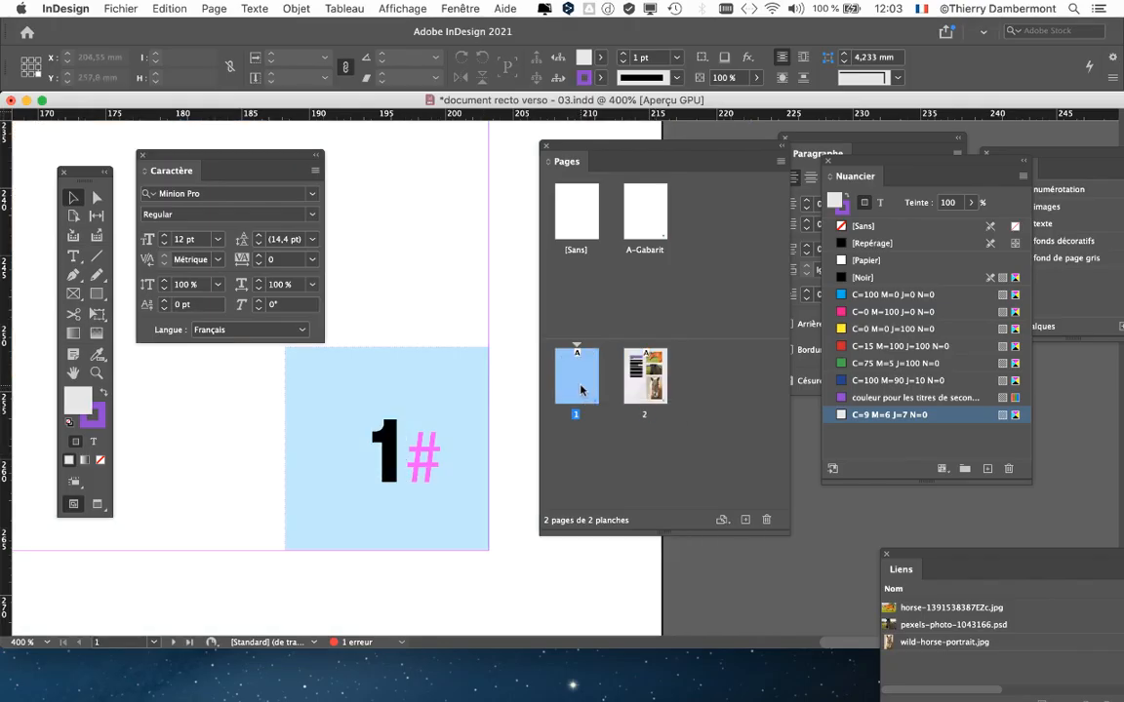
click(655, 387)
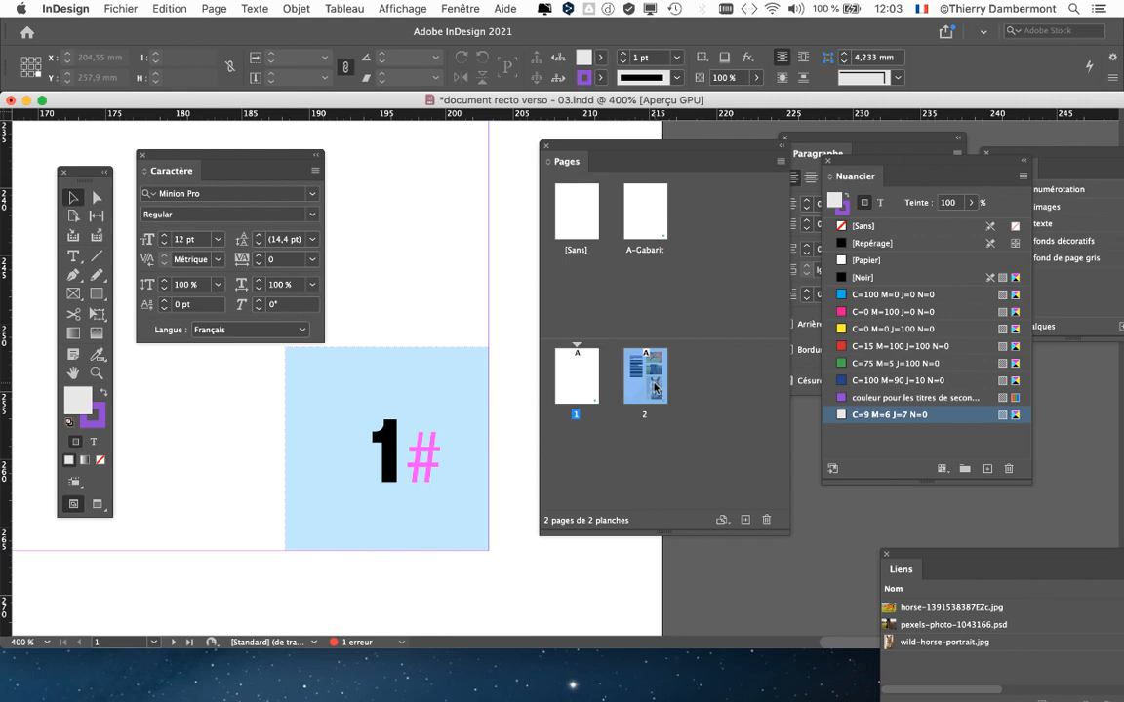
double_click(656, 388)
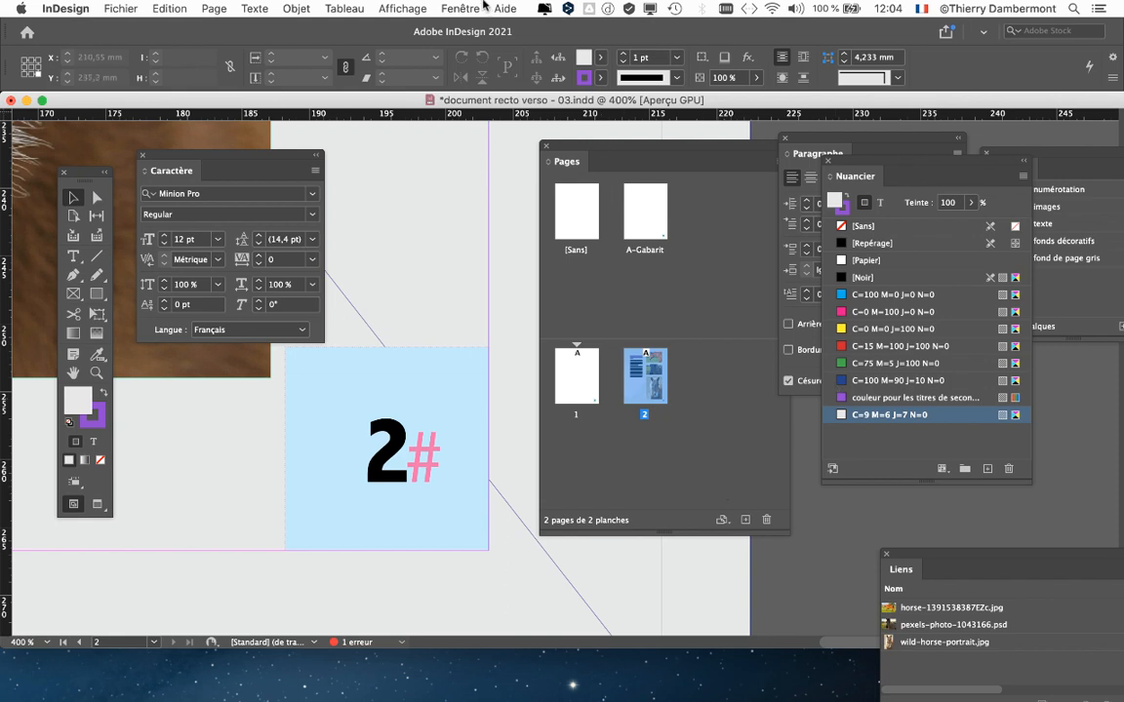
click(441, 8)
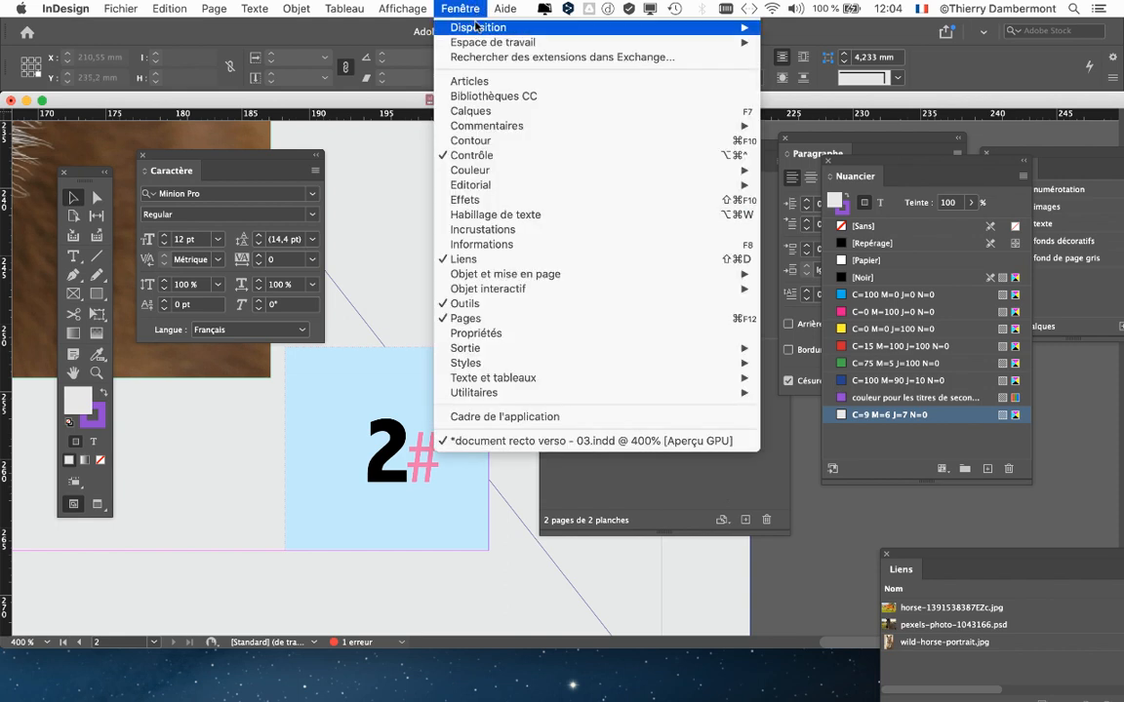
mouse_move(477, 29)
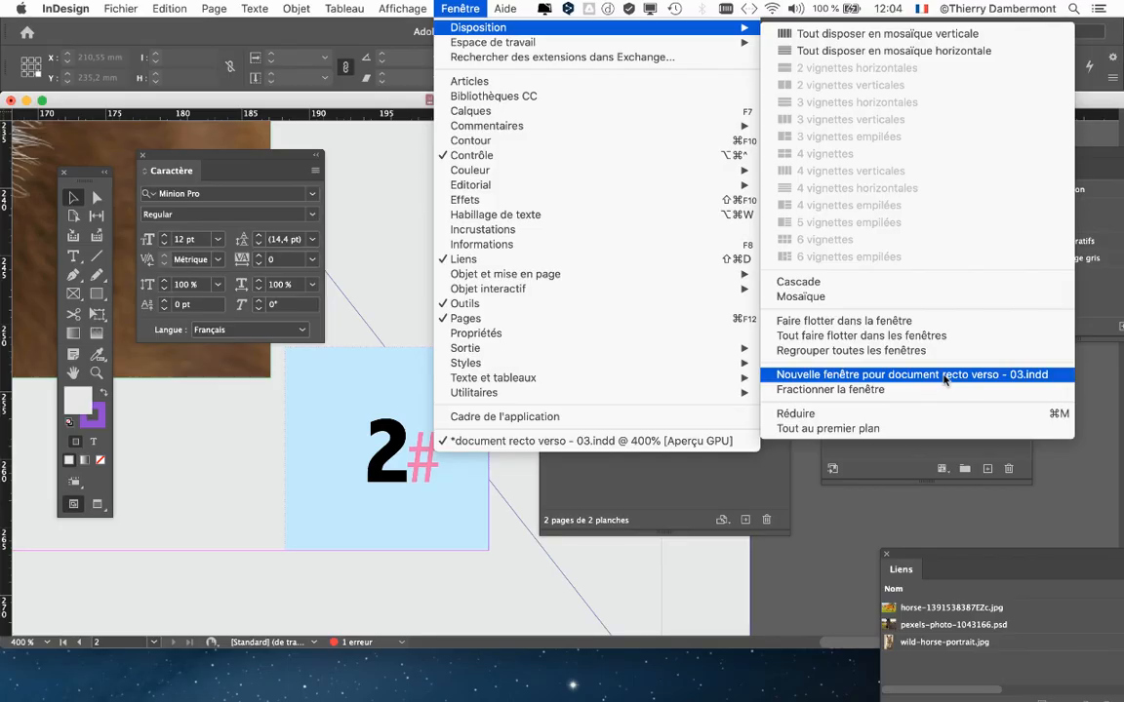
click(466, 7)
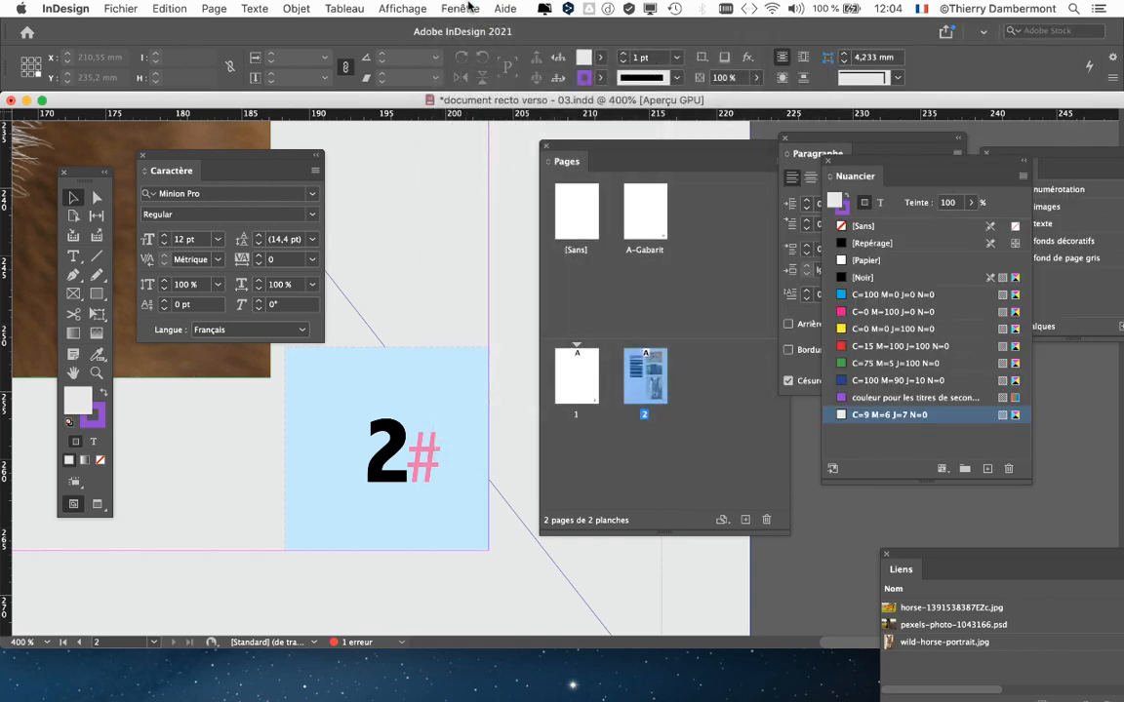
Step: Switch between the A-Gabarit master and page 2 to compare where the page-number frame can be selected
click(648, 227)
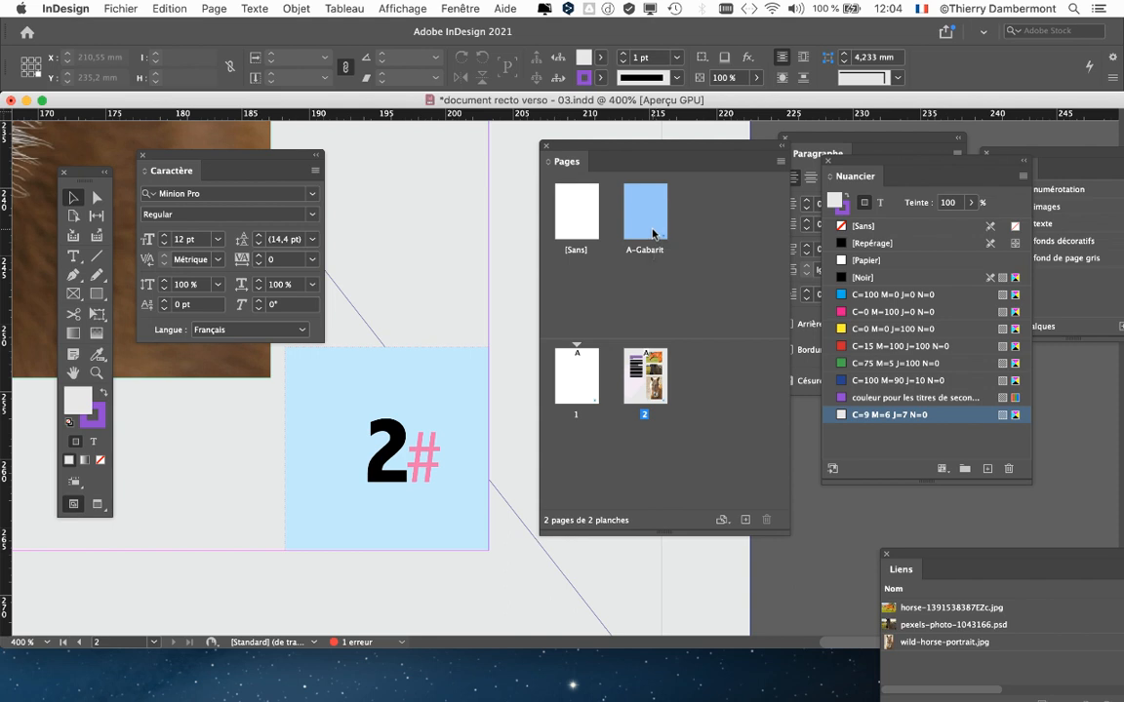
double_click(652, 233)
click(348, 395)
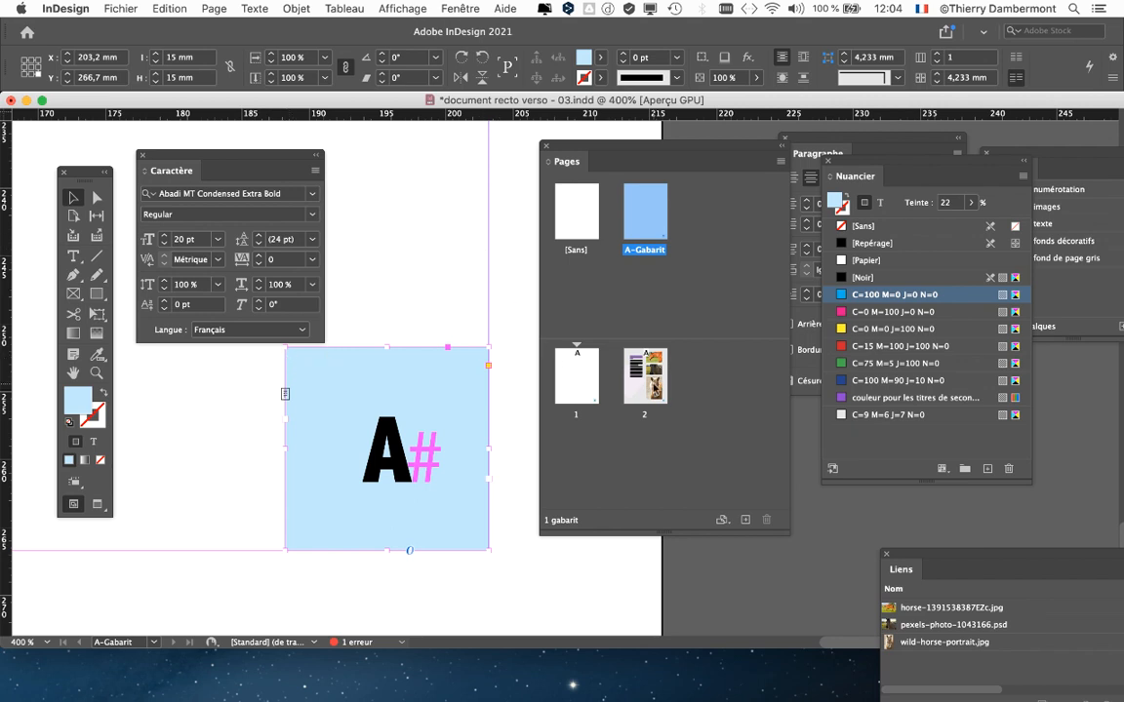
click(655, 388)
double_click(654, 388)
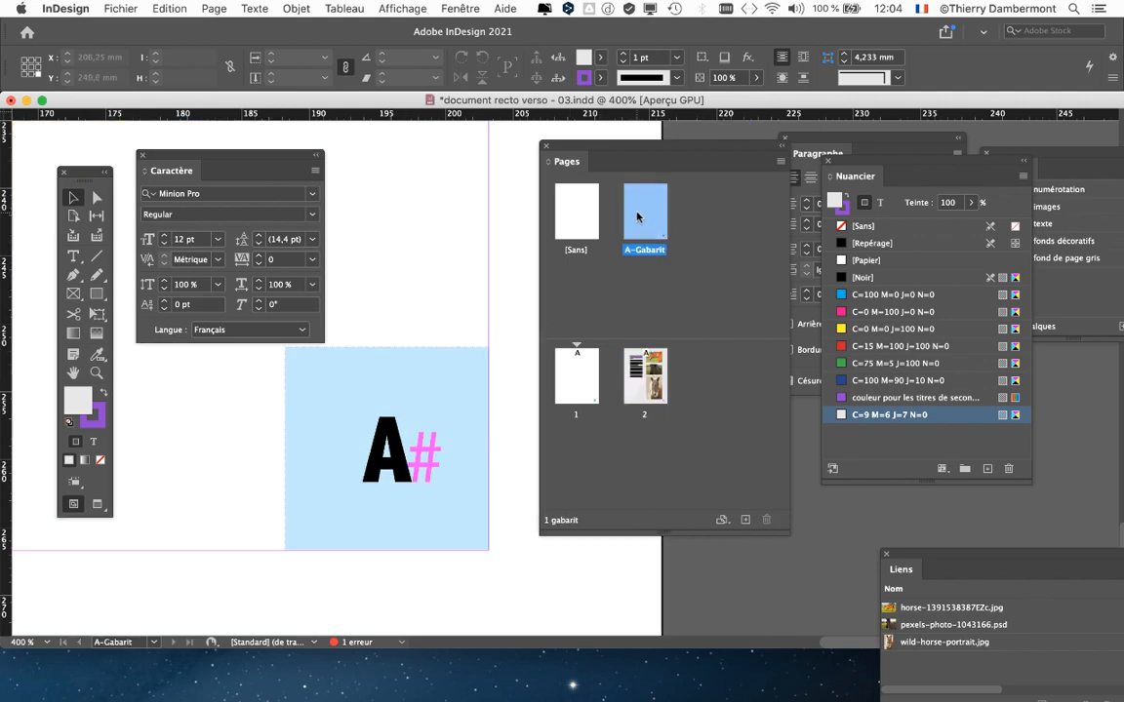
double_click(645, 210)
click(343, 454)
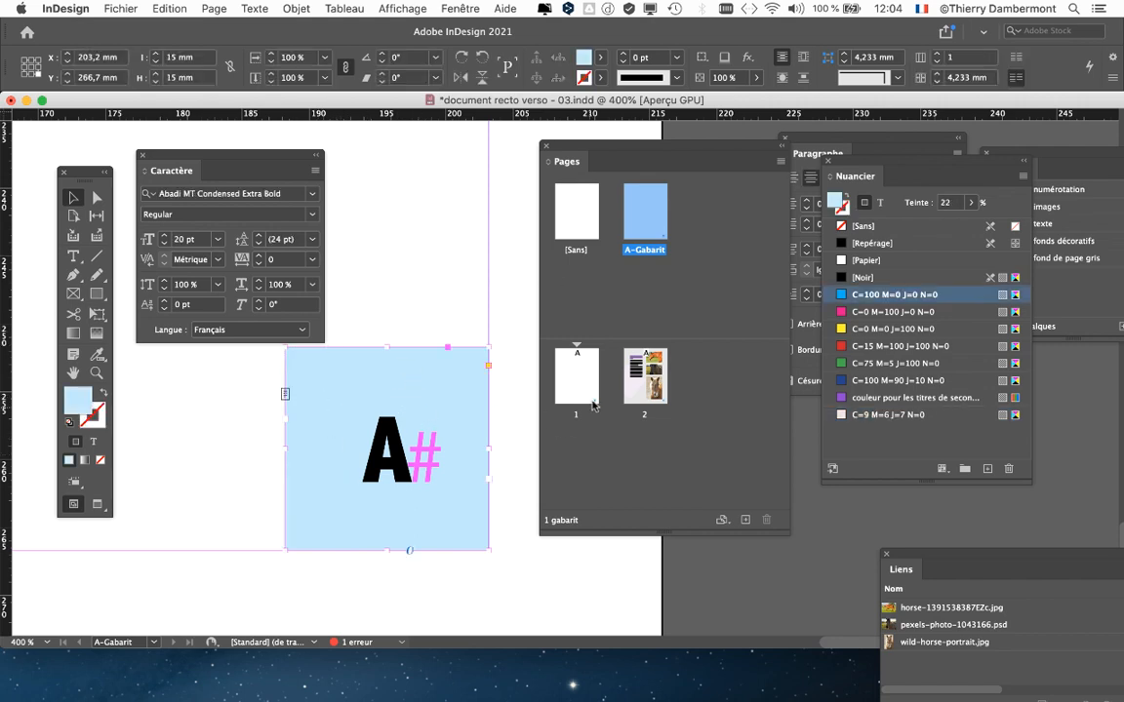
double_click(639, 387)
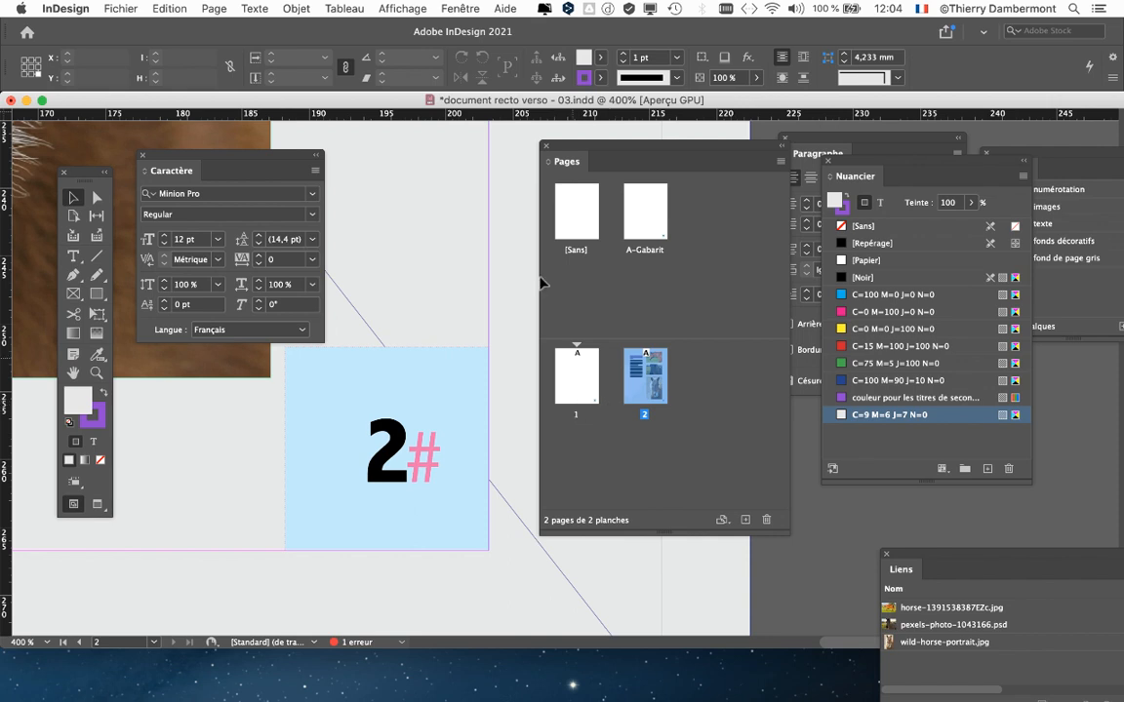
click(459, 9)
mouse_move(466, 25)
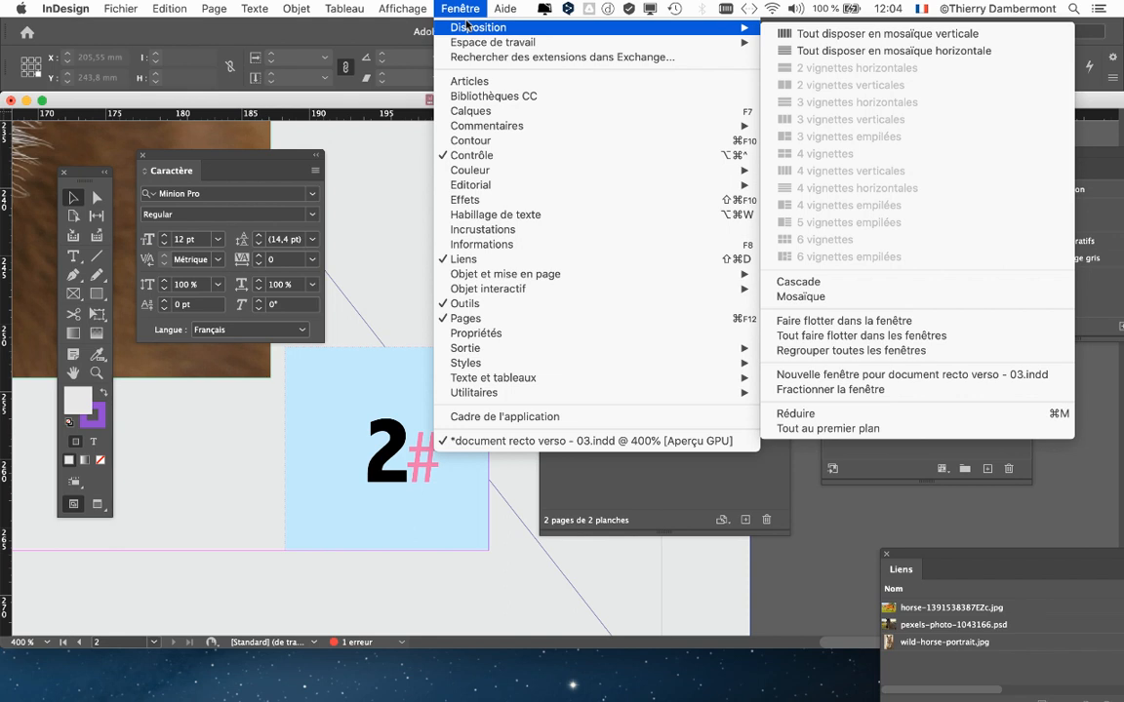
click(461, 7)
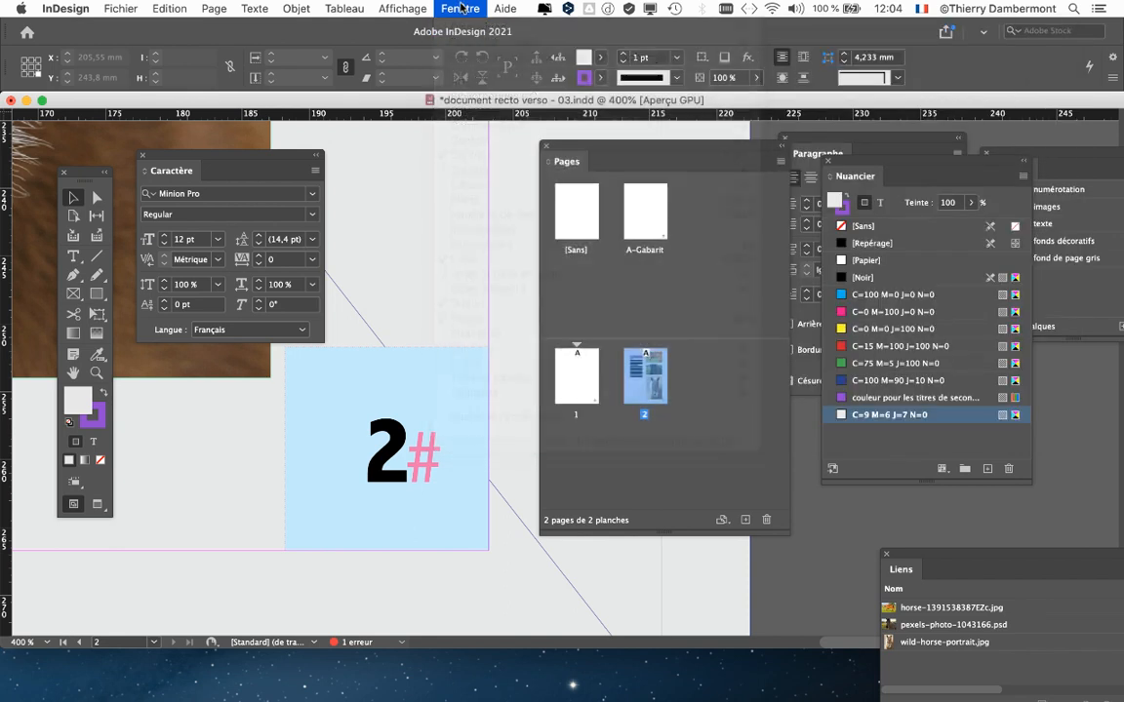
Step: Display the A-Gabarit master and open the Glyphes panel, widening it slightly and moving it down a little
double_click(645, 211)
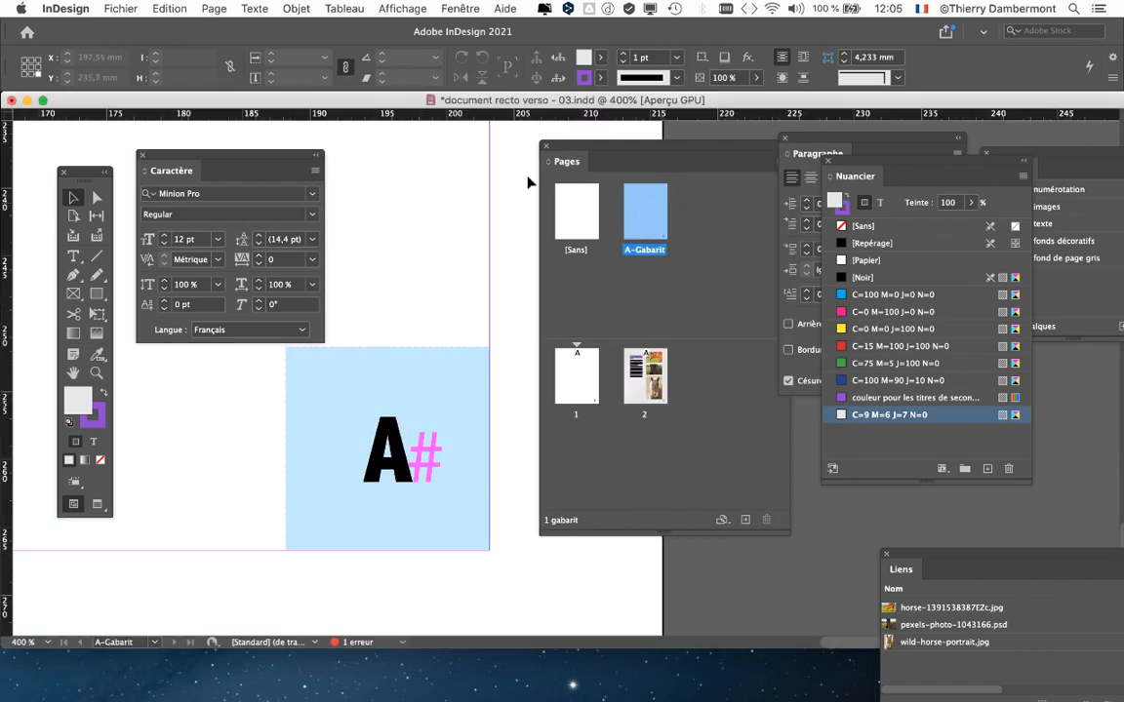
click(252, 9)
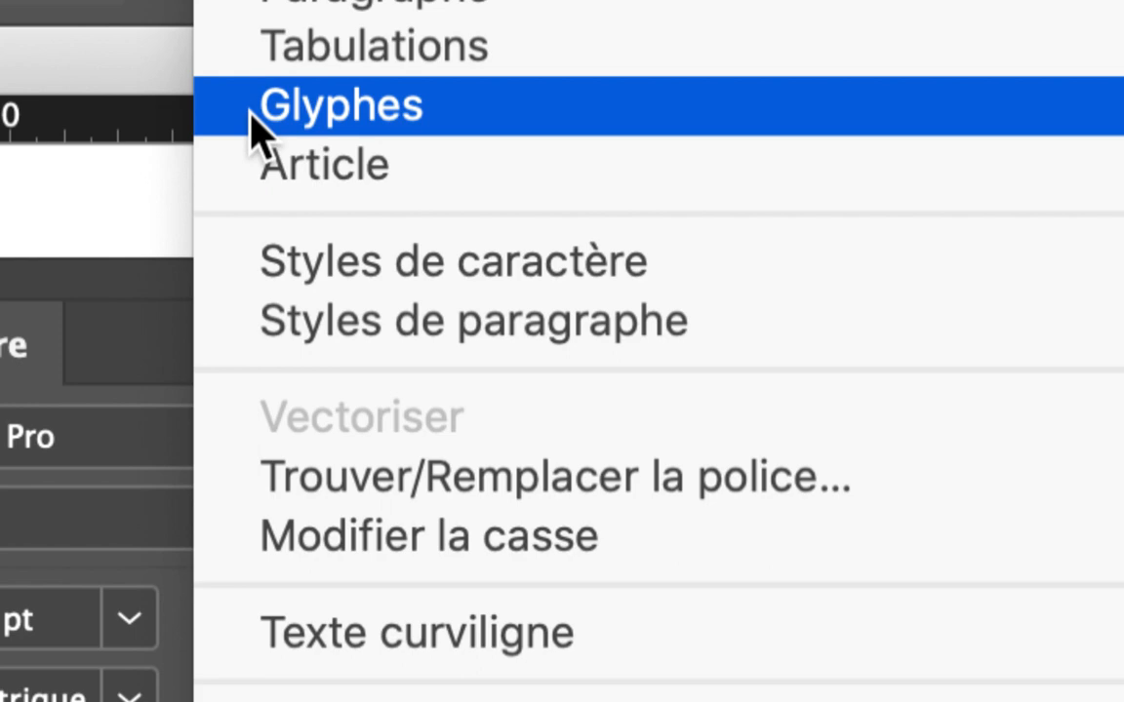
click(292, 105)
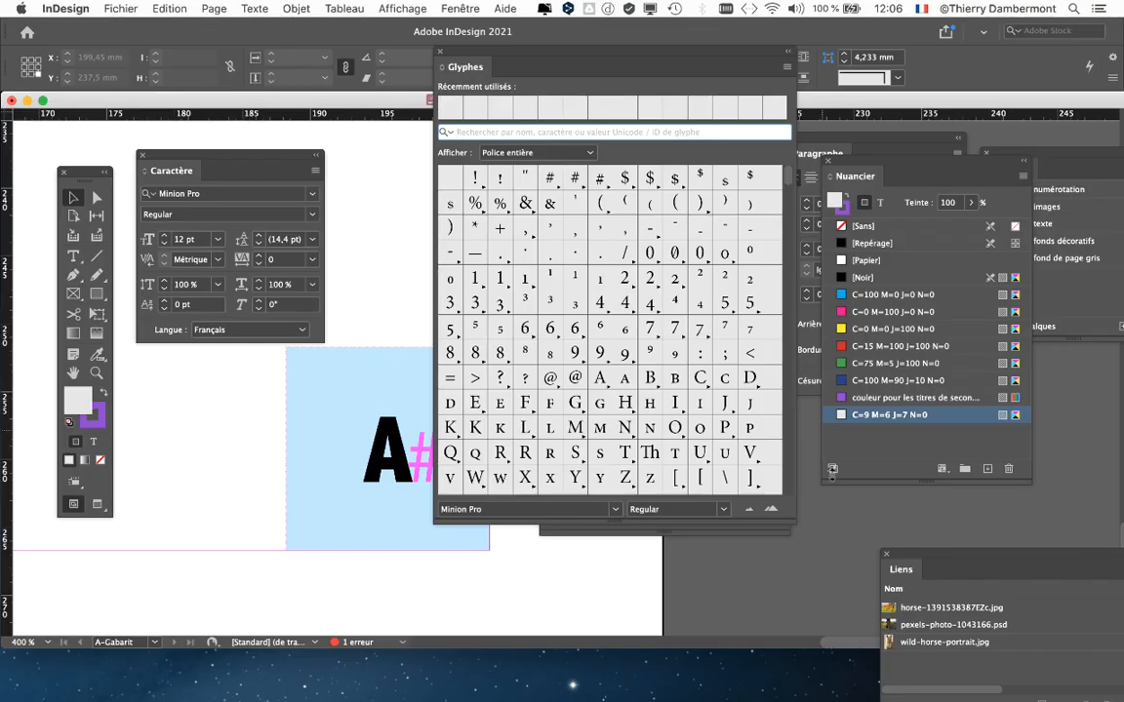
drag(791, 523, 812, 525)
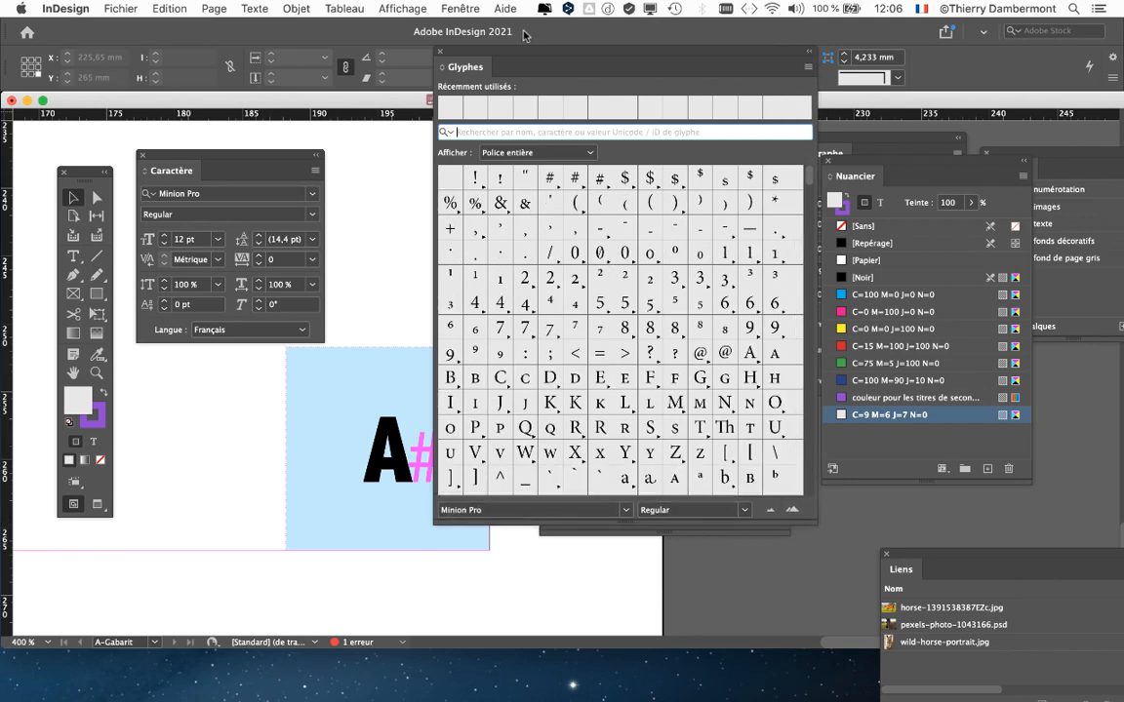
mouse_move(474, 53)
mouse_down()
mouse_move(492, 58)
mouse_move(485, 74)
mouse_up()
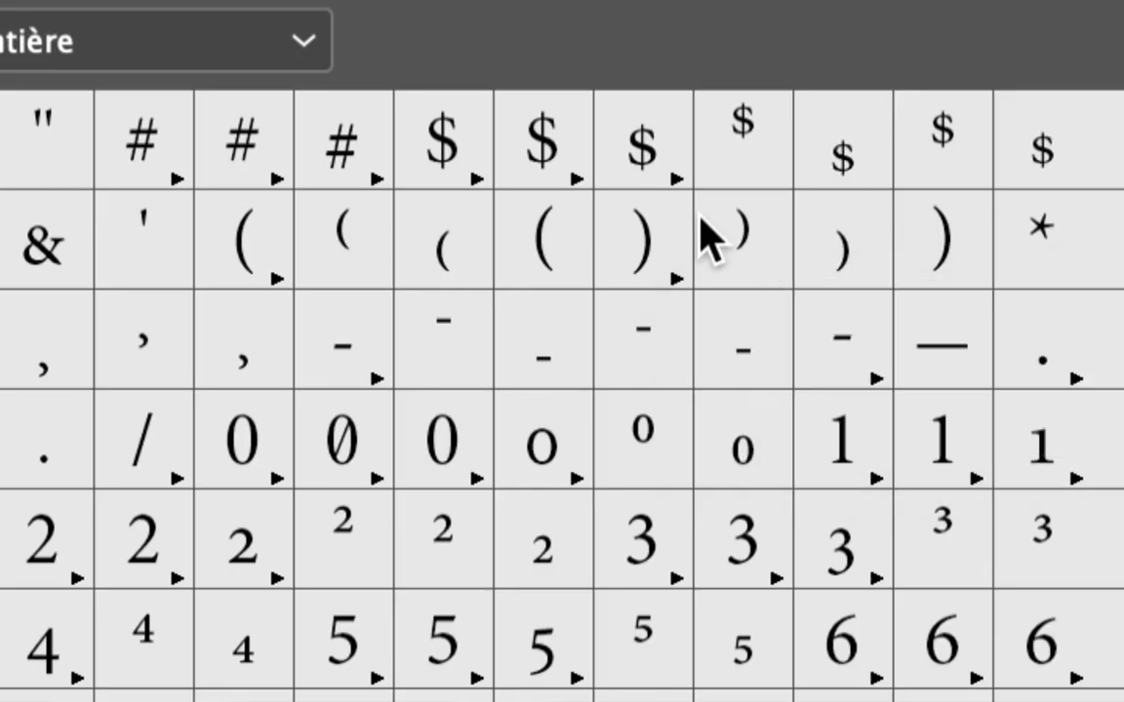
Step: Examine the glyphs available in Minion Pro, from the punctuation and digits down to the accented capitals
scroll(702, 234, down, 1)
scroll(702, 239, up, 1)
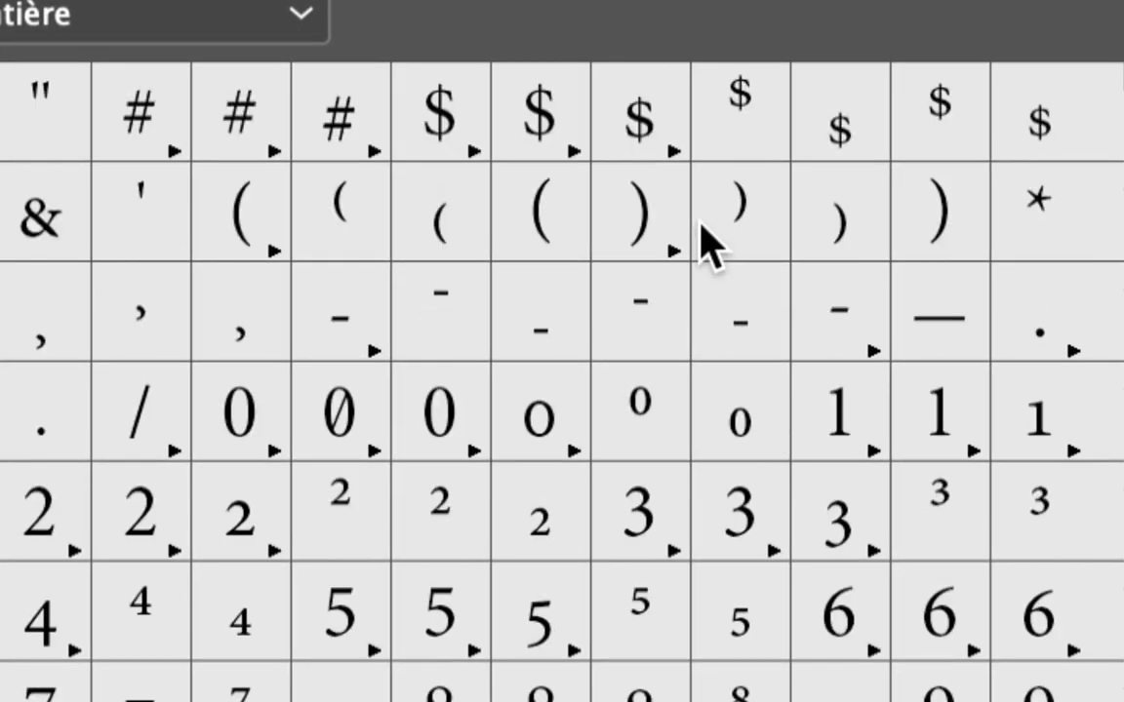
scroll(702, 239, down, 4)
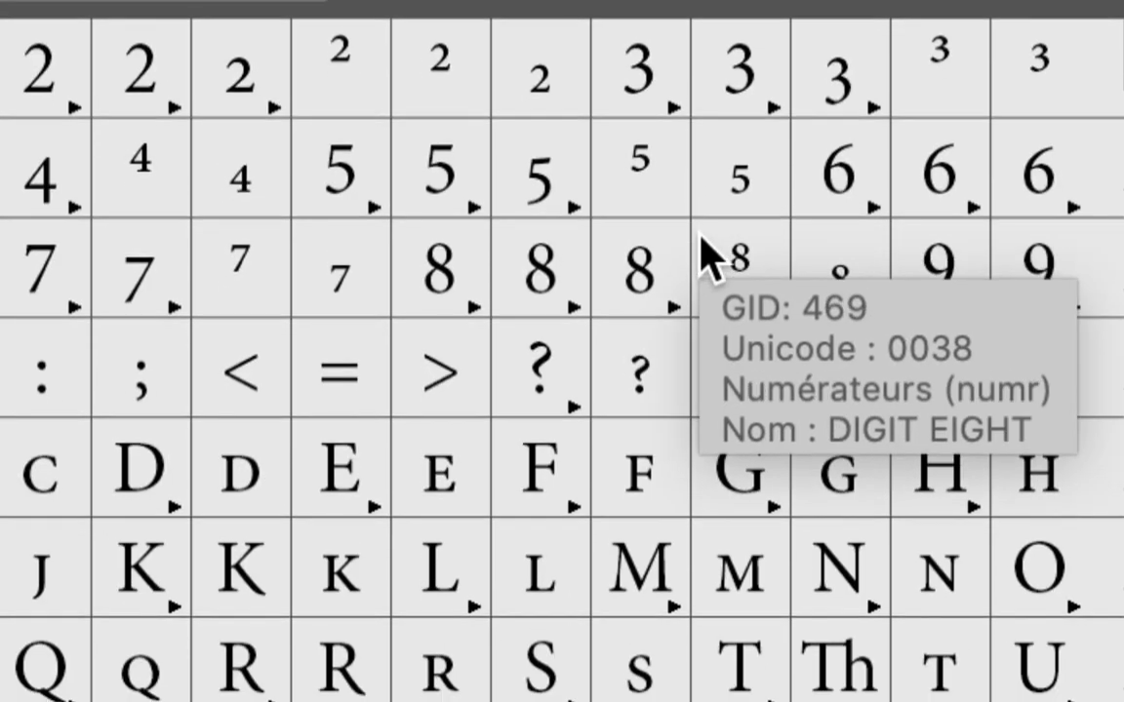
scroll(702, 239, down, 5)
scroll(702, 248, down, 4)
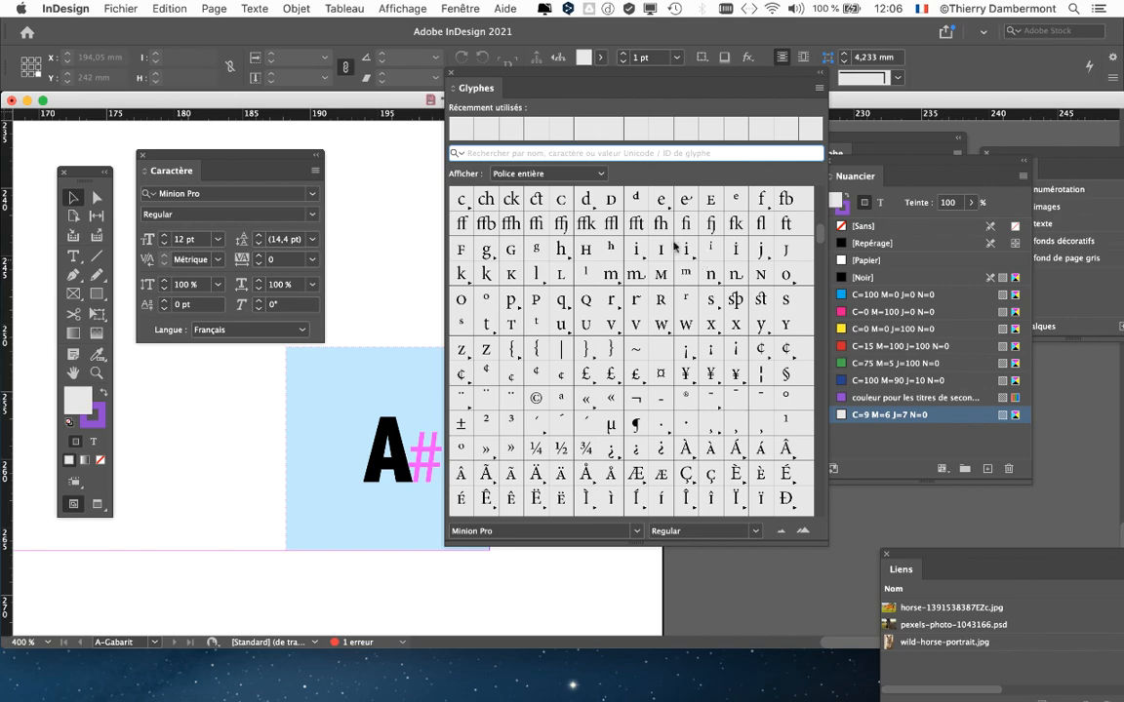
Step: Select the page-number frame on the A-Gabarit master and reposition the Glyphes panel beside it
drag(520, 73, 694, 116)
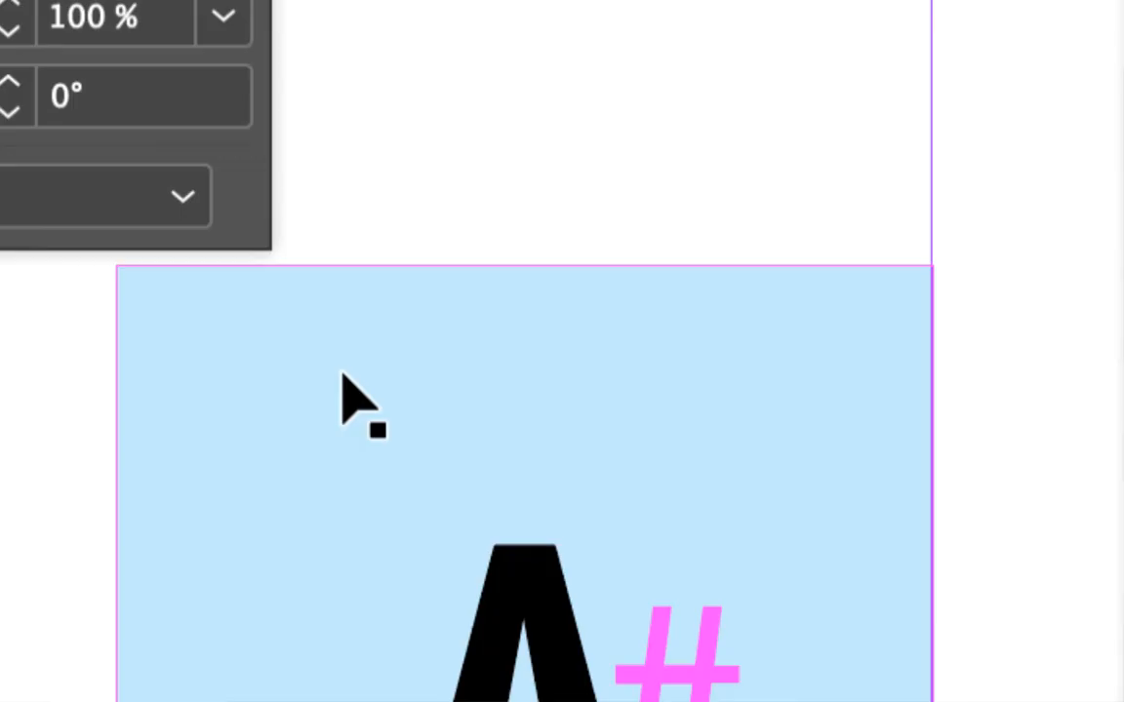
click(343, 381)
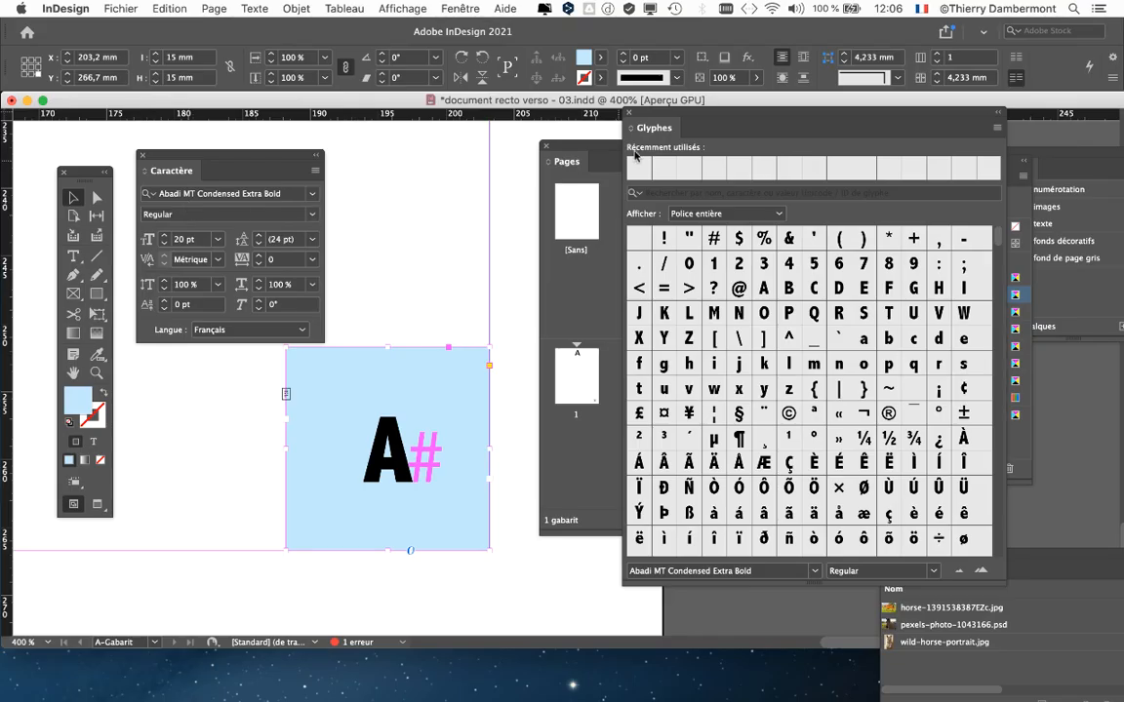
drag(688, 116, 607, 37)
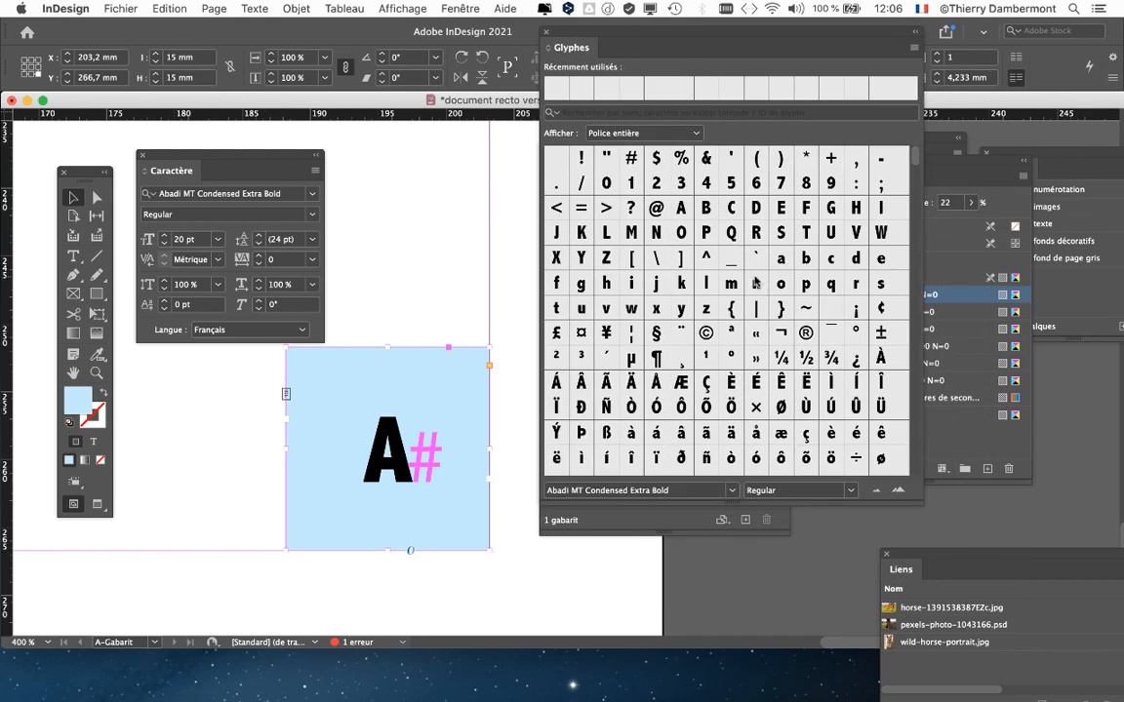
Step: Examine the full set of Abadi MT Condensed Extra Bold glyphs and return to the start of the list
scroll(759, 292, down, 6)
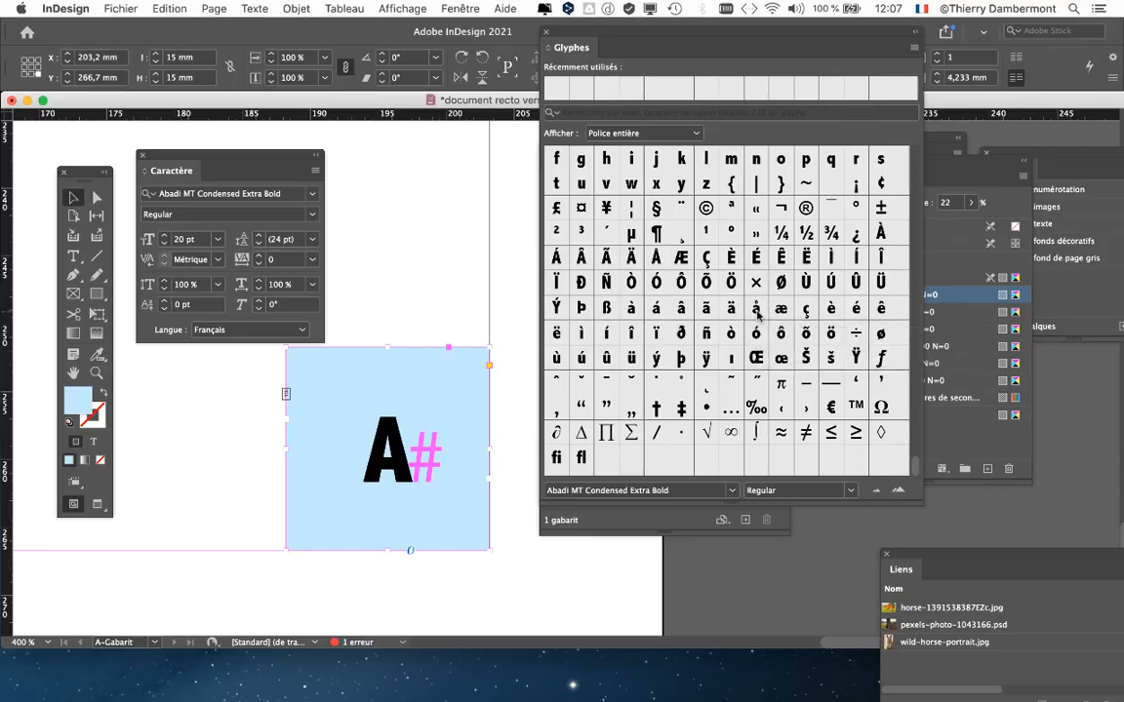
scroll(749, 311, up, 4)
scroll(750, 310, up, 1)
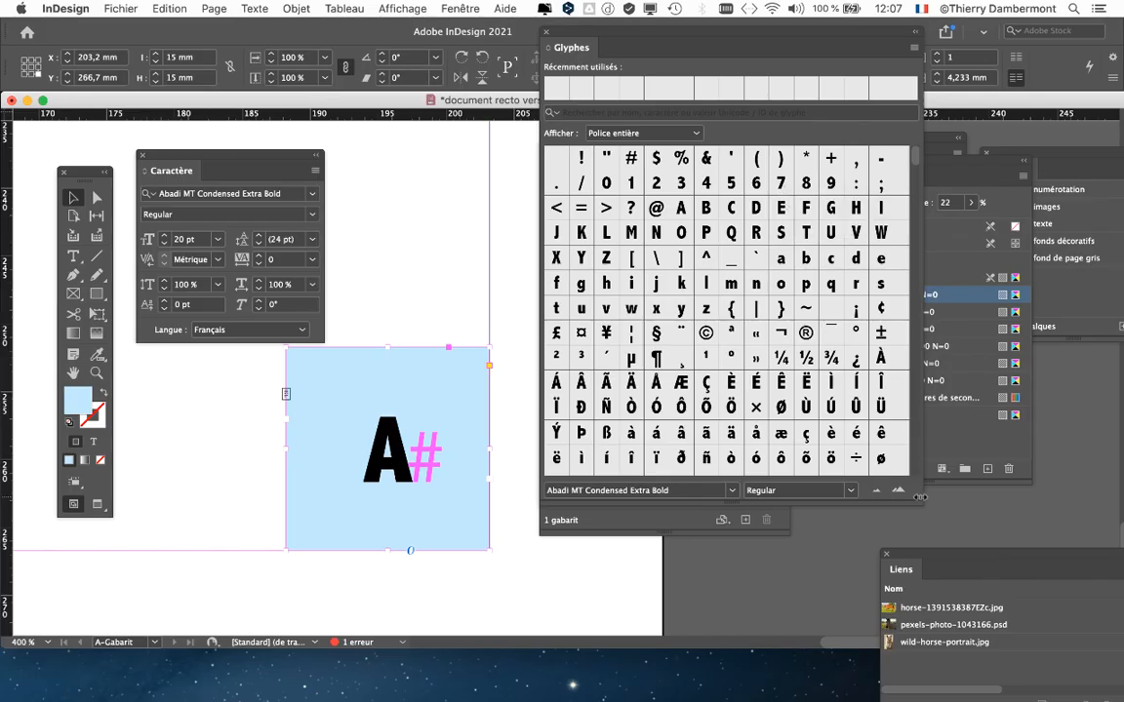
Step: Try enlarging and reducing the glyph previews, leaving them enlarged by two levels
click(900, 493)
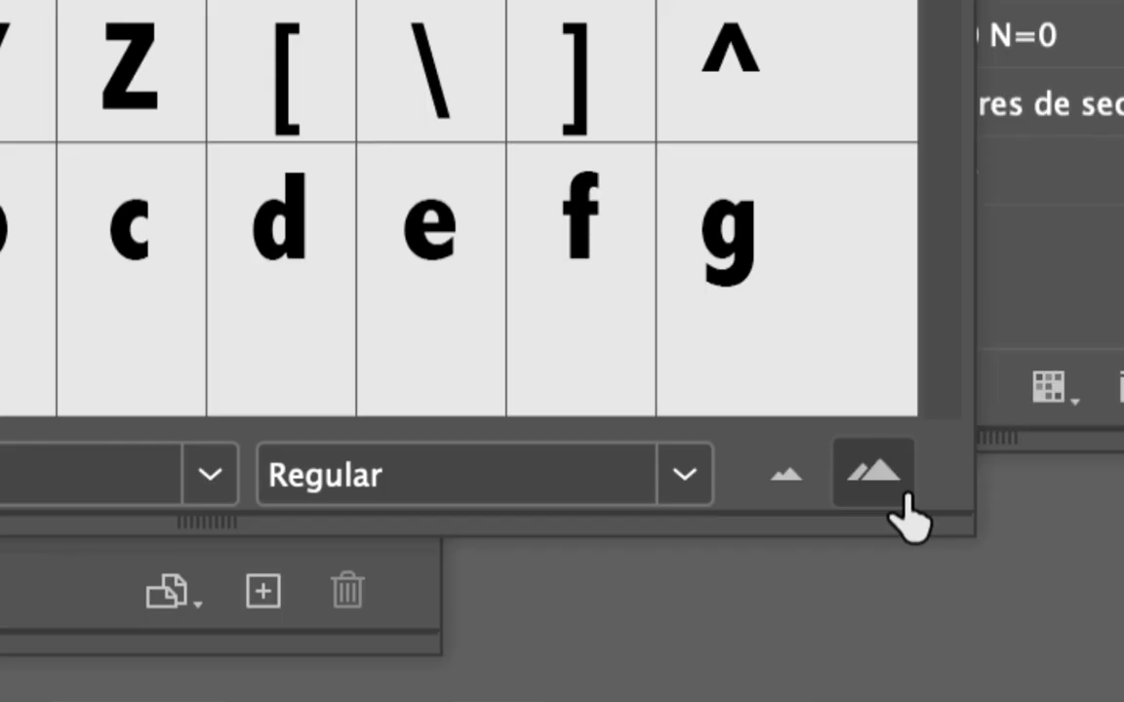
click(895, 493)
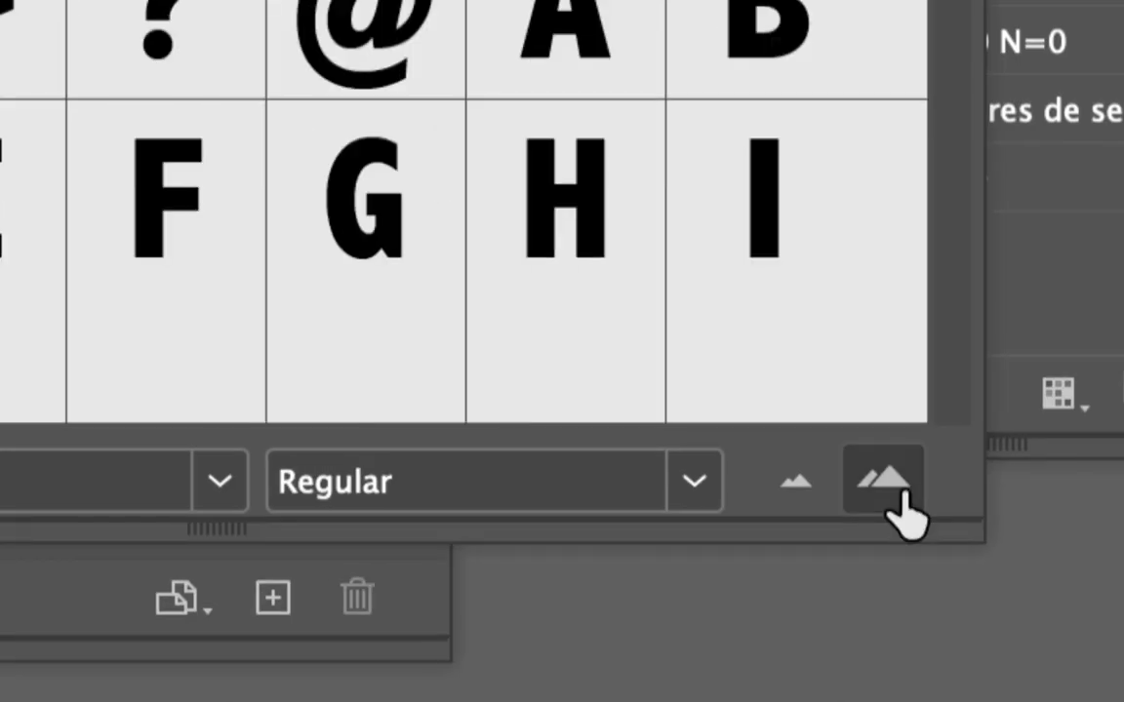
click(798, 482)
click(798, 482)
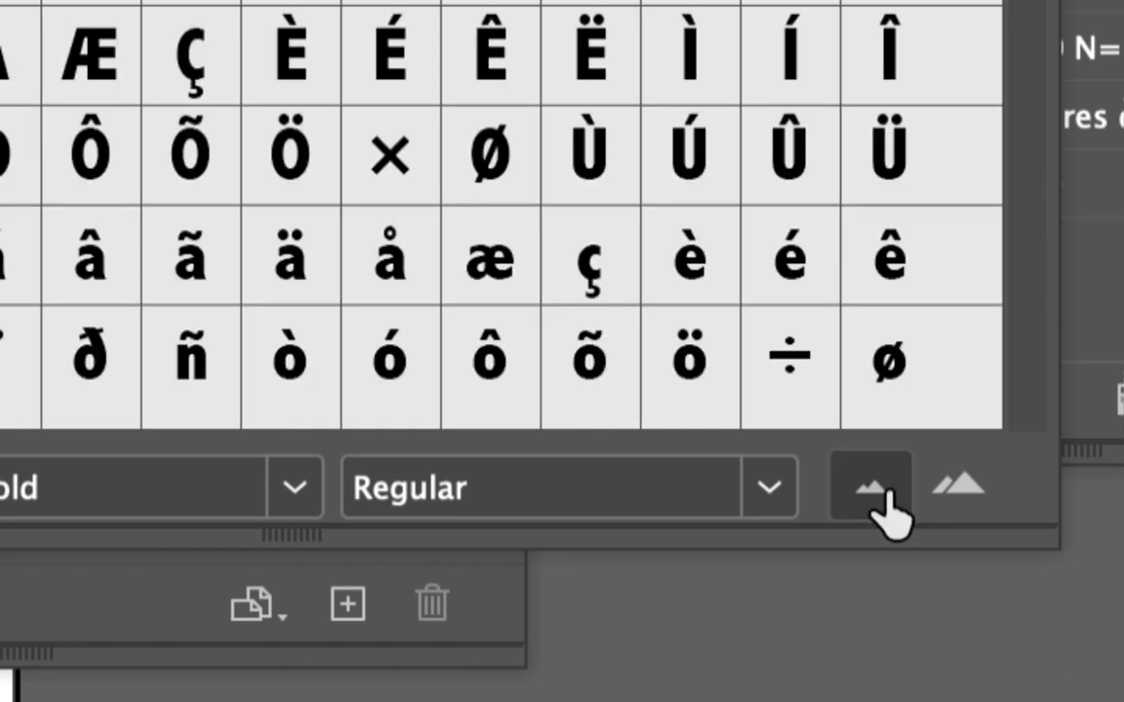
click(897, 493)
click(917, 488)
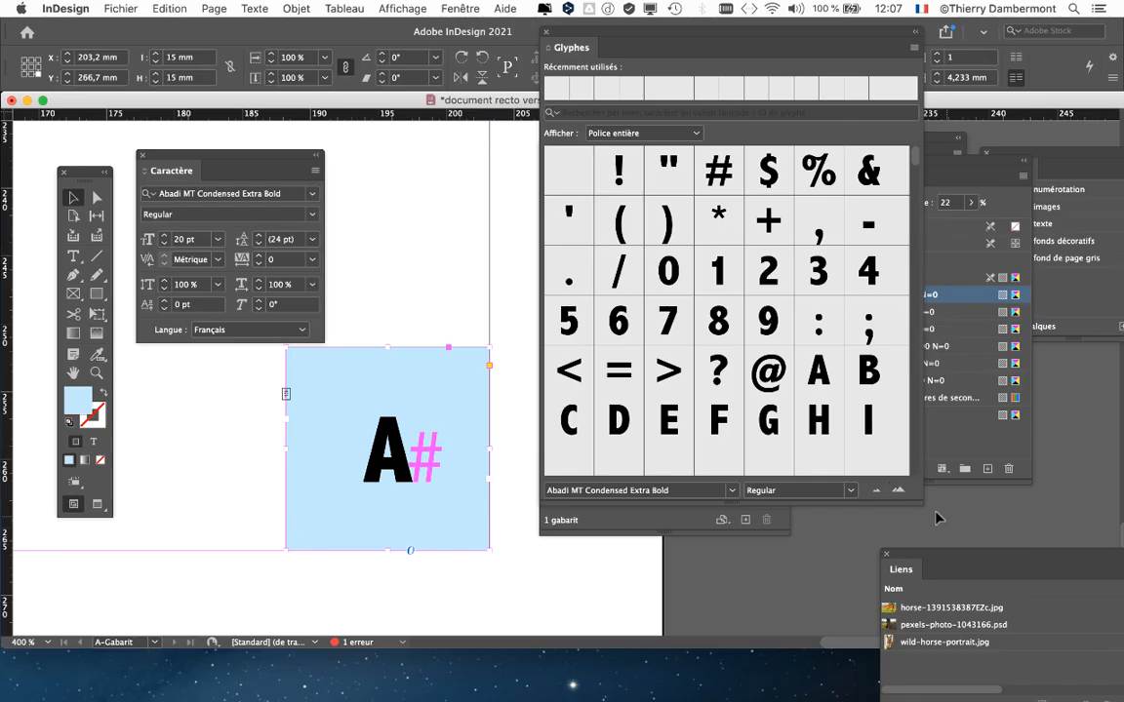
Step: Make the Glyphes panel narrower and taller, and reduce the glyph previews by one level
drag(923, 504, 891, 620)
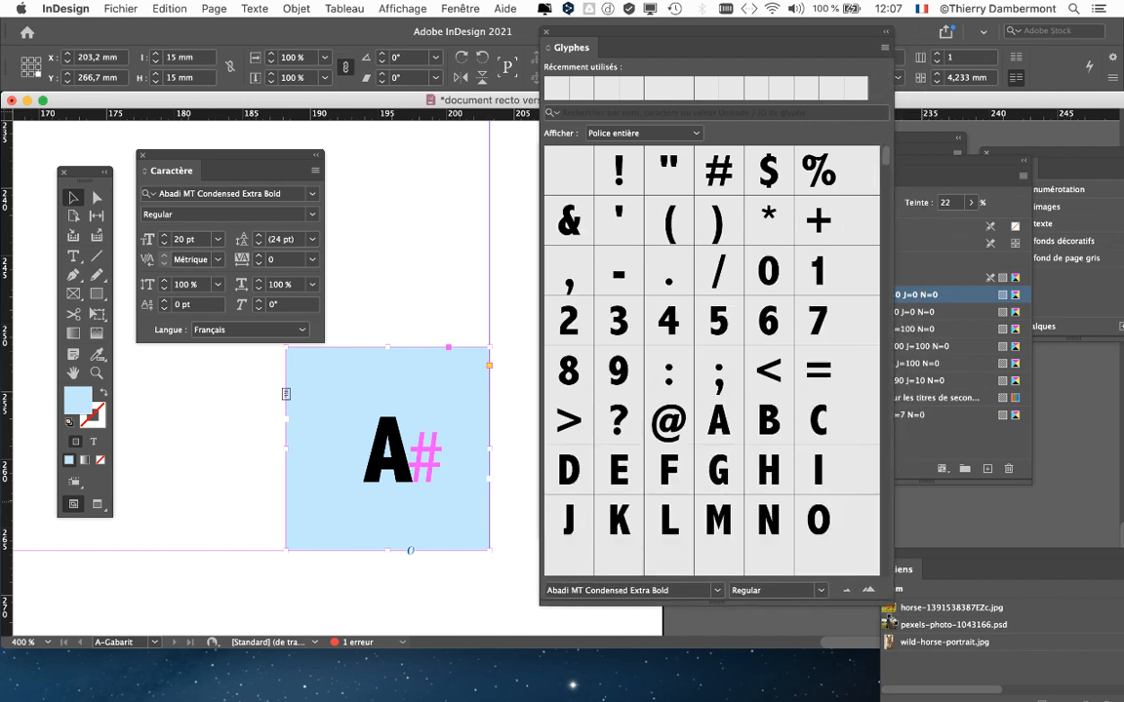
click(847, 591)
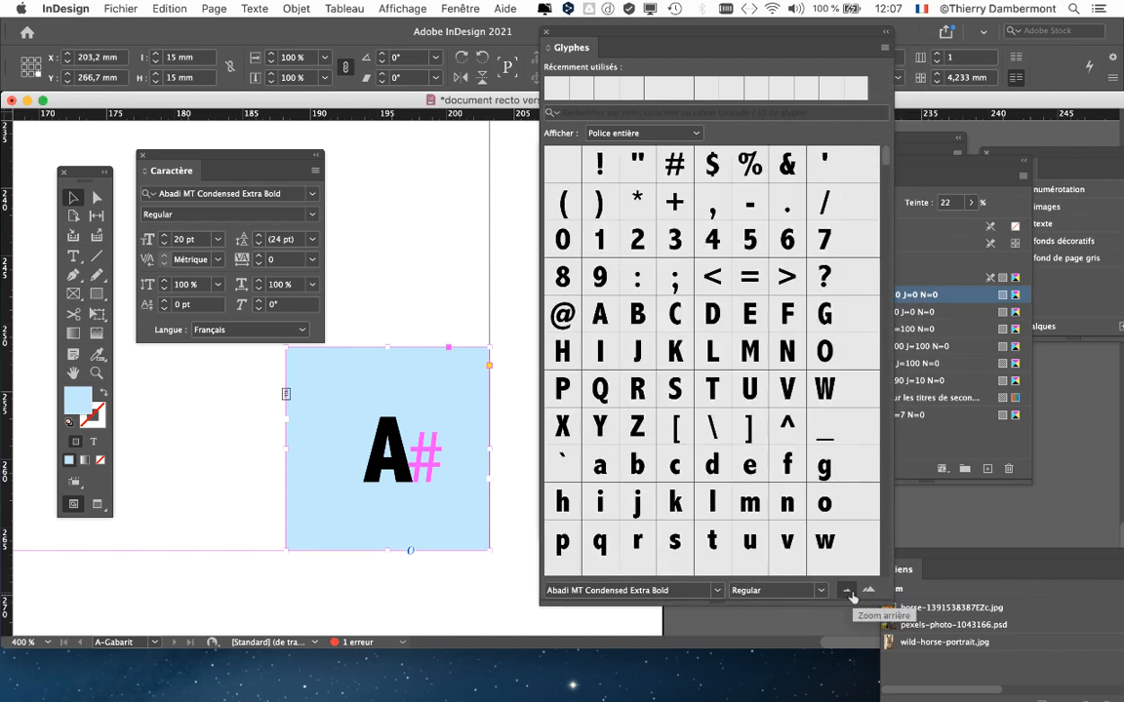
Step: Reduce the glyph previews by one level, look through the full character list and close the Glyphes panel
click(847, 592)
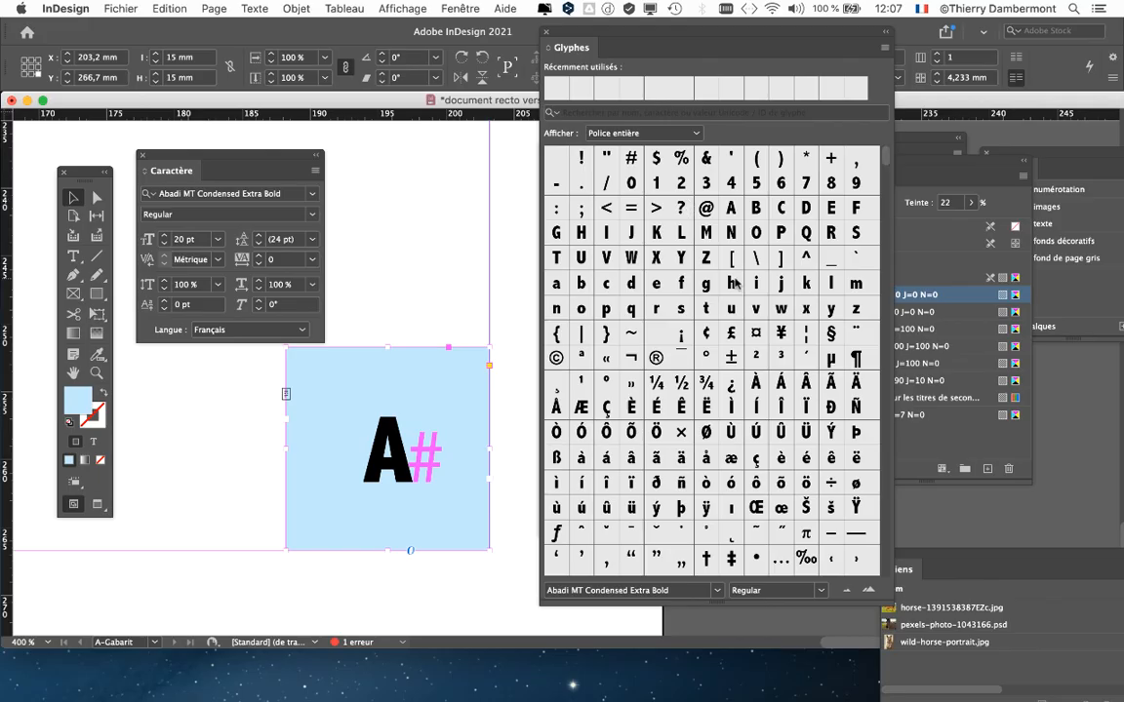
scroll(733, 282, down, 2)
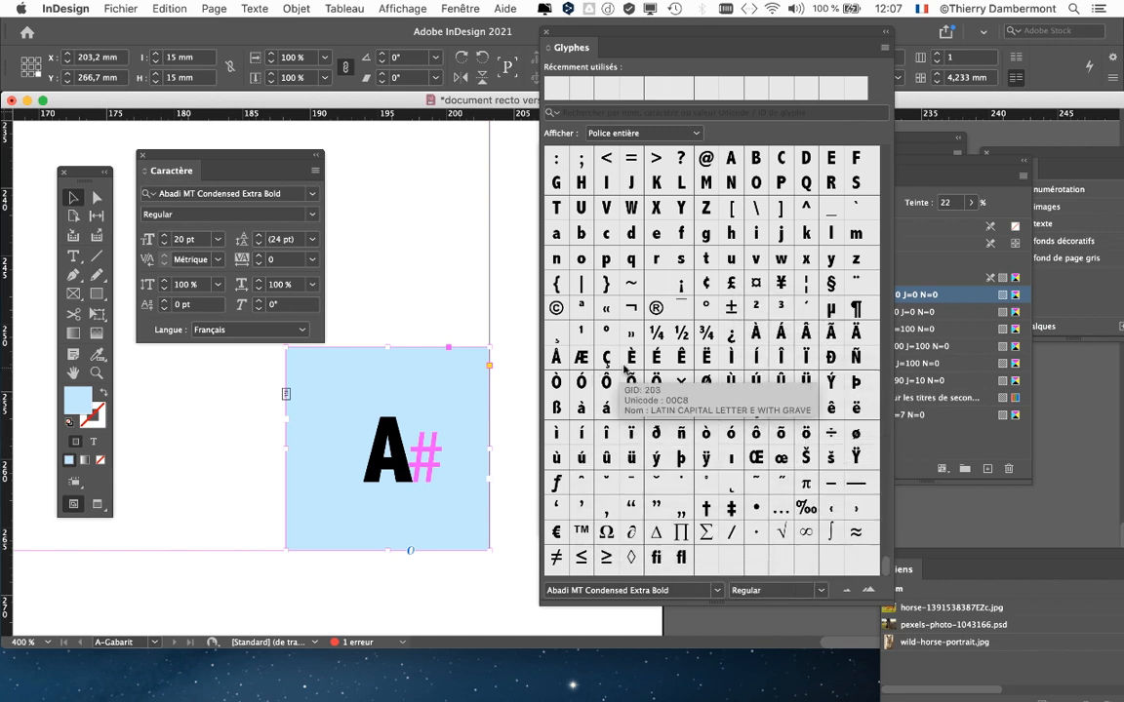
scroll(648, 379, up, 2)
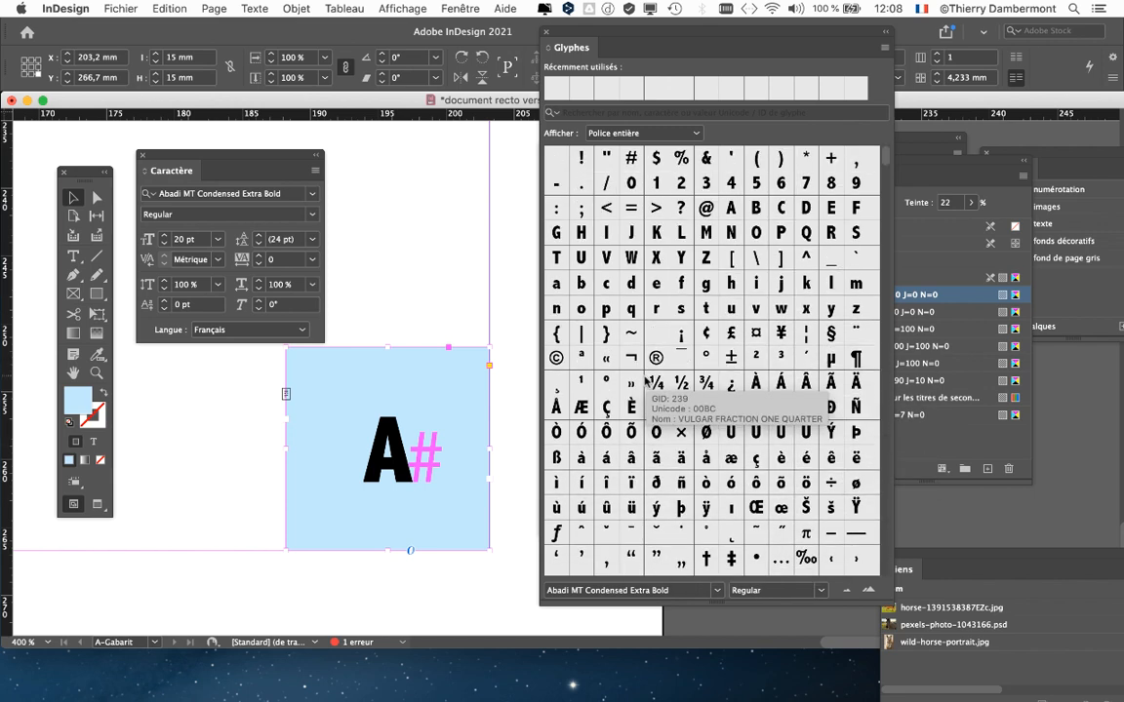
click(547, 34)
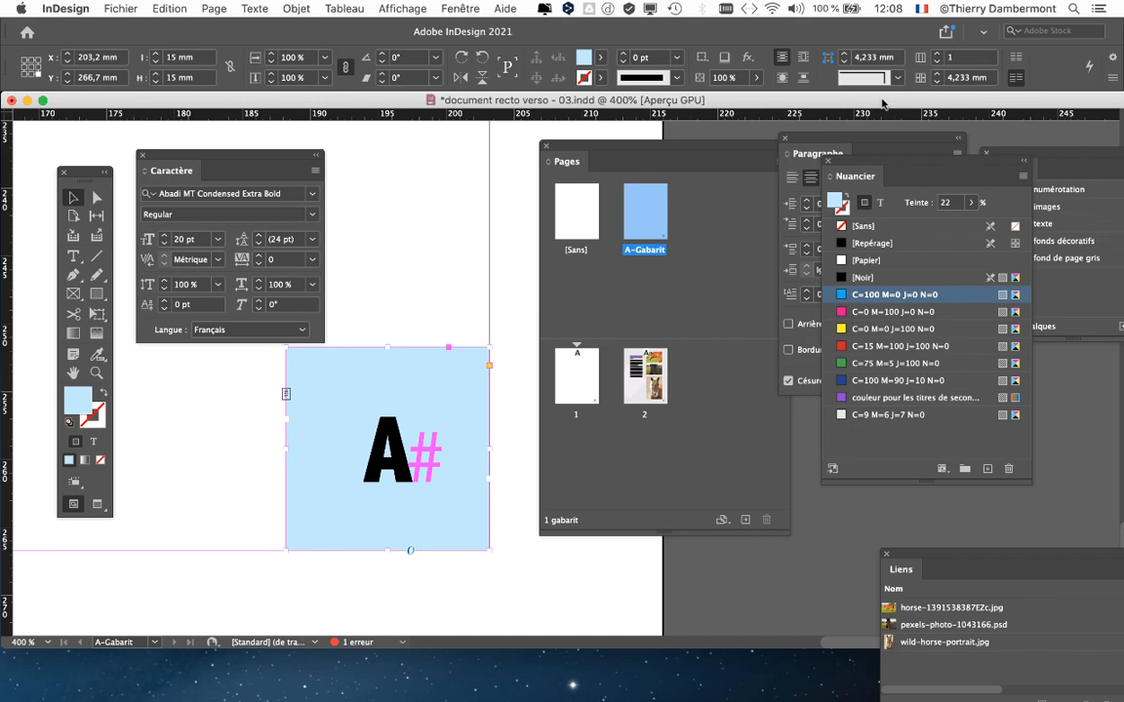
Step: Reopen the Glyphes panel, set the page-number block's font to Baskerville Old Face, and close the panel again
click(254, 9)
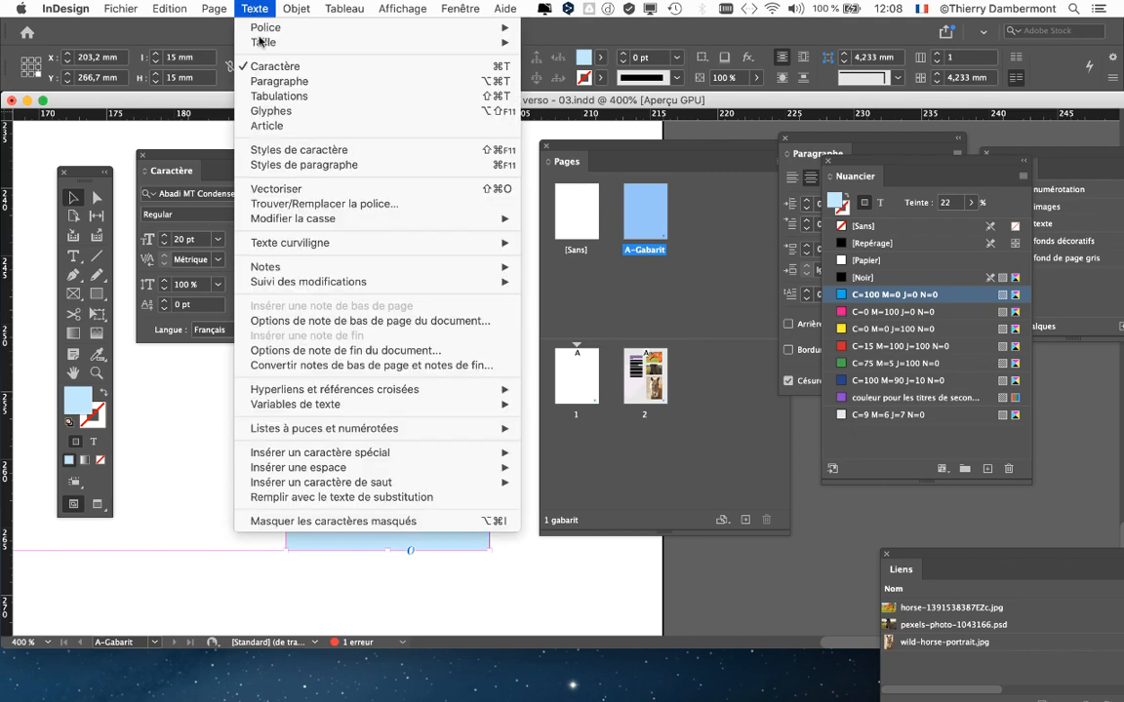
click(272, 111)
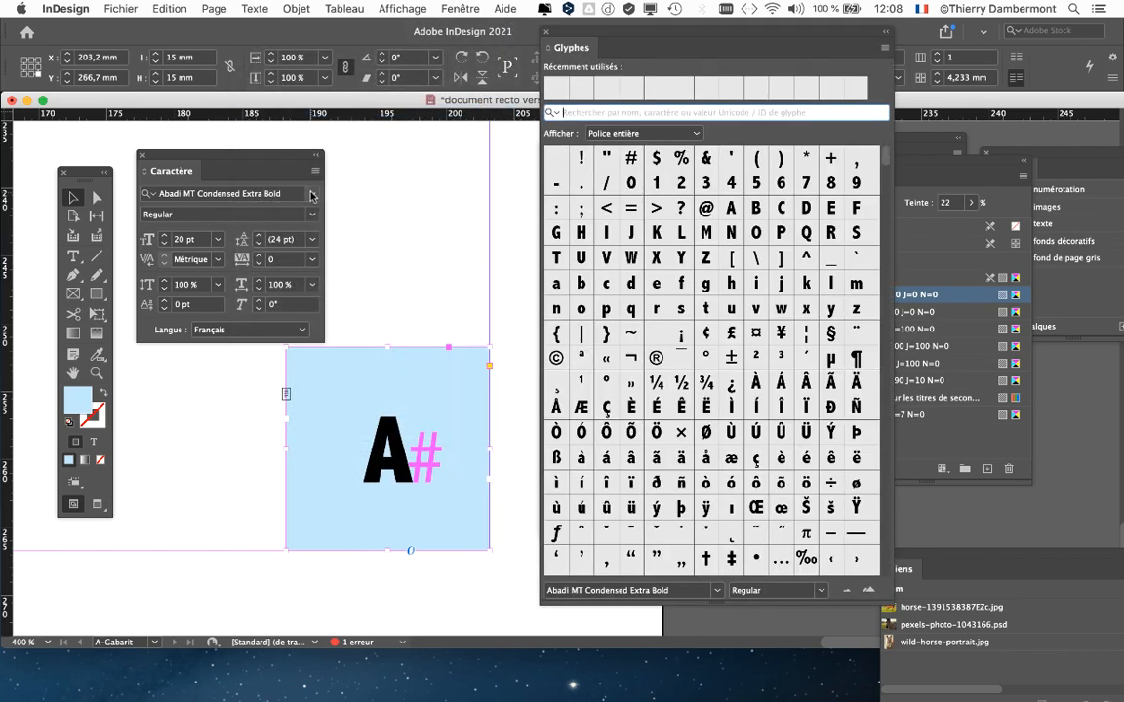
click(313, 196)
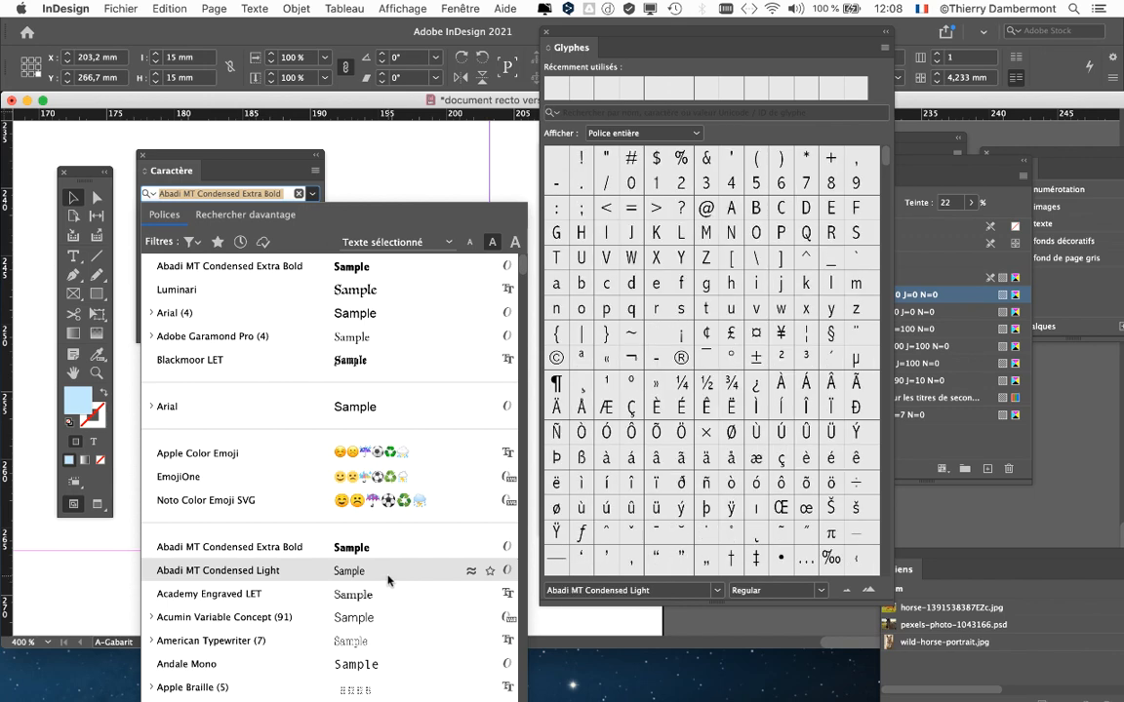
scroll(387, 580, down, 5)
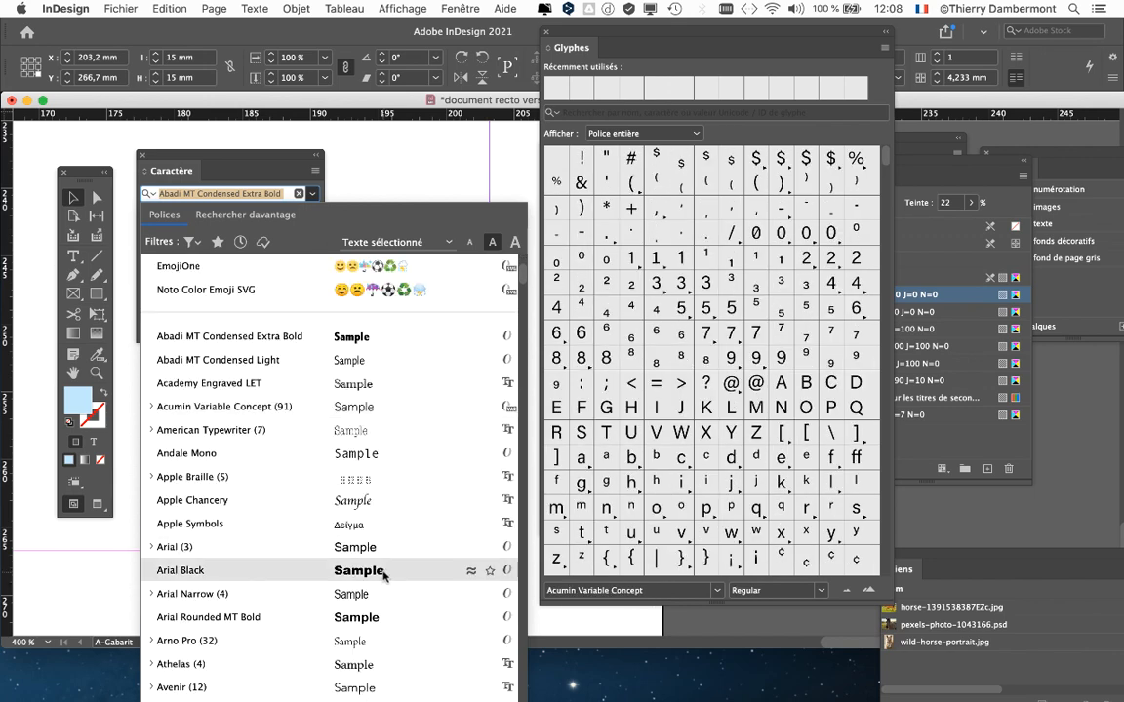
scroll(383, 575, down, 1)
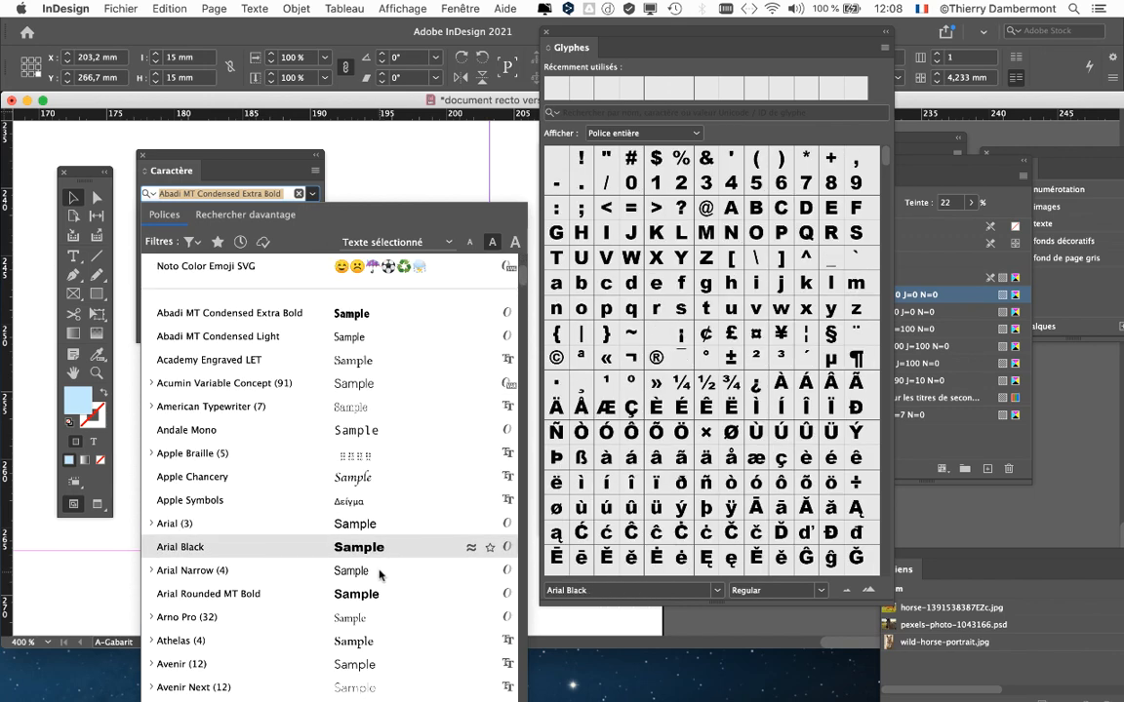
scroll(356, 573, down, 1)
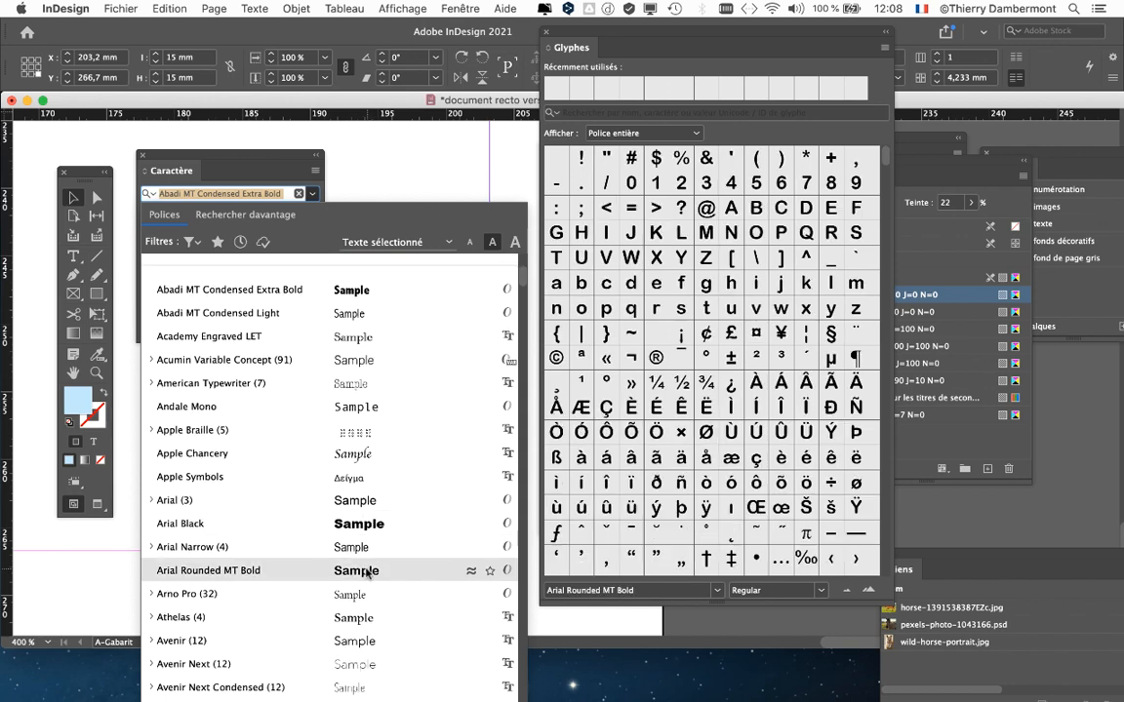
scroll(364, 572, down, 5)
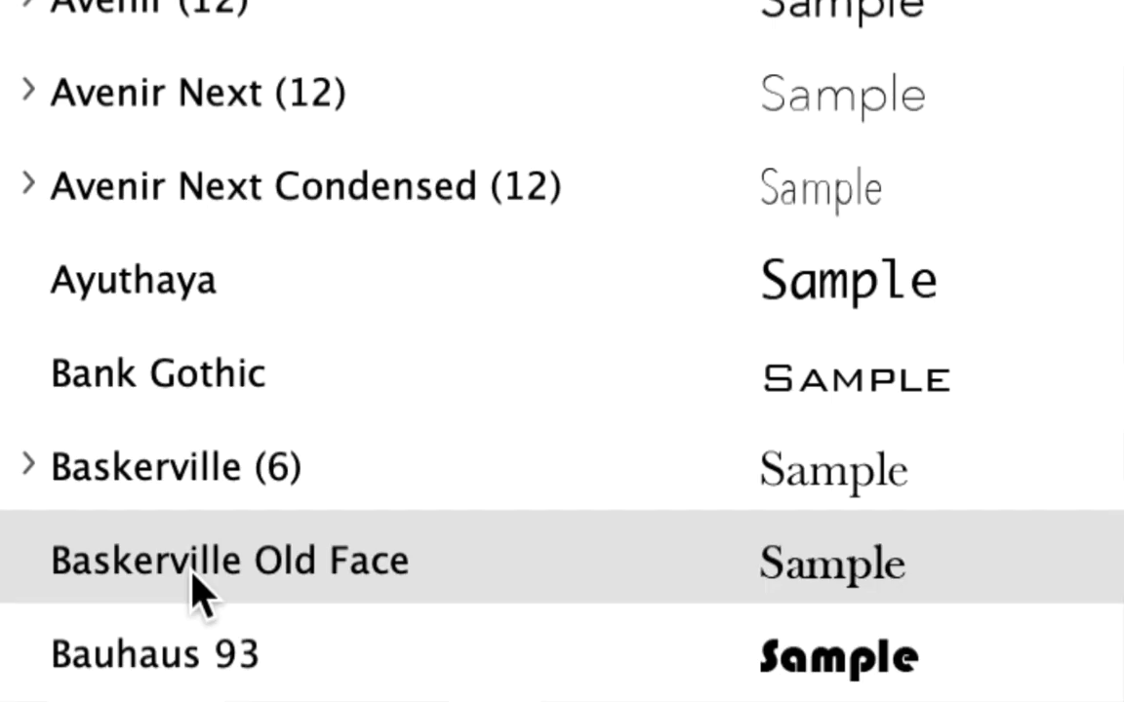
click(191, 570)
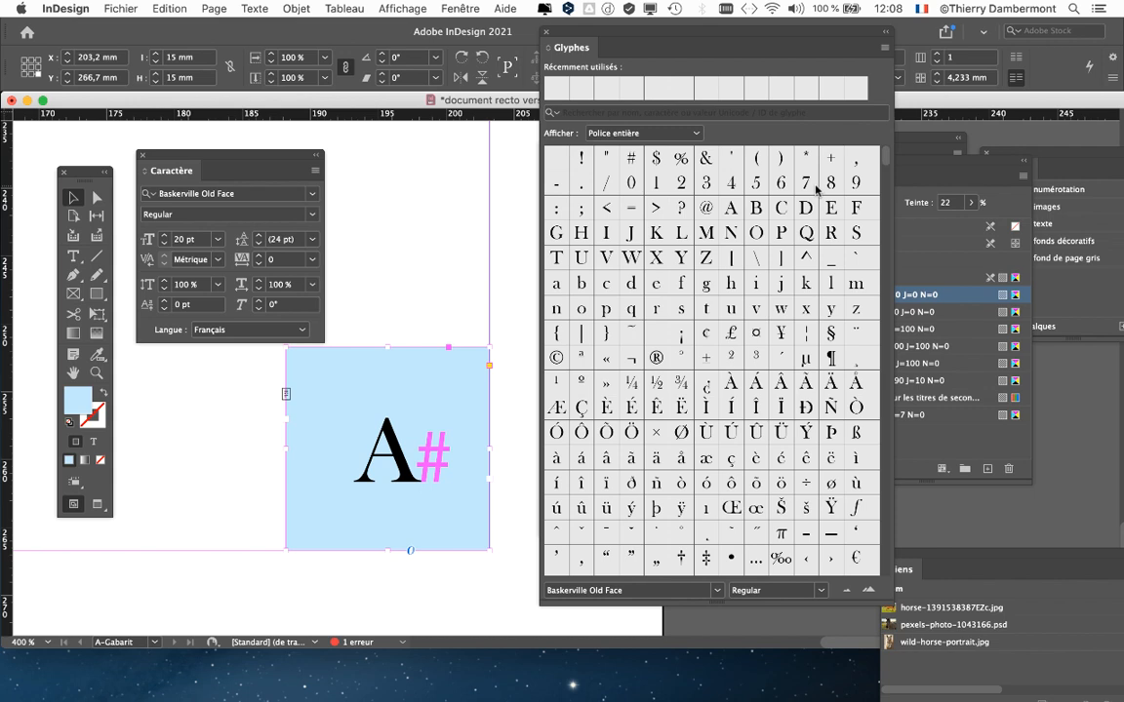
click(548, 33)
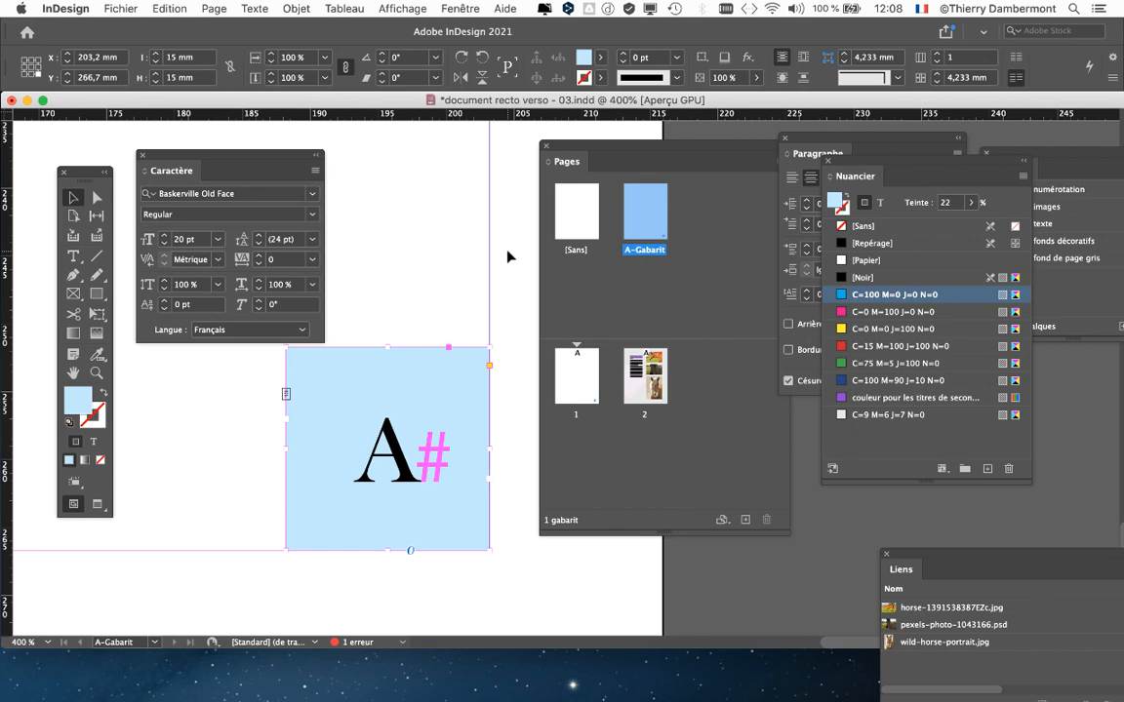
Step: Open the macOS emoji and symbols character viewer and enlarge its window
click(922, 9)
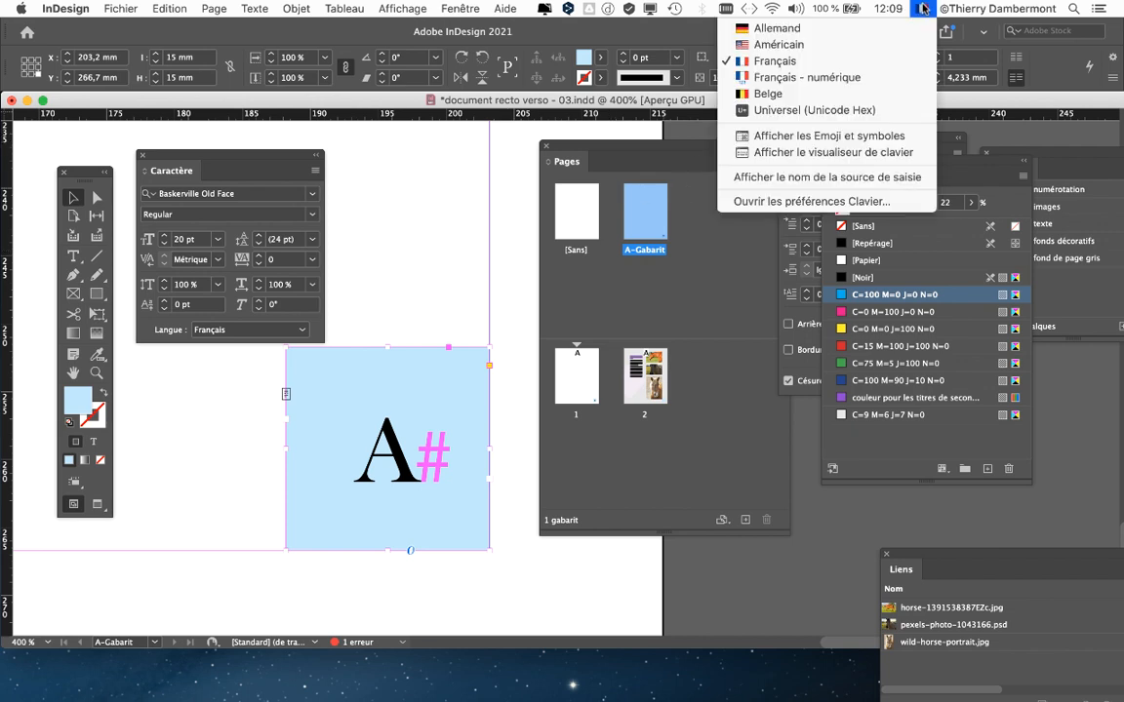
click(923, 9)
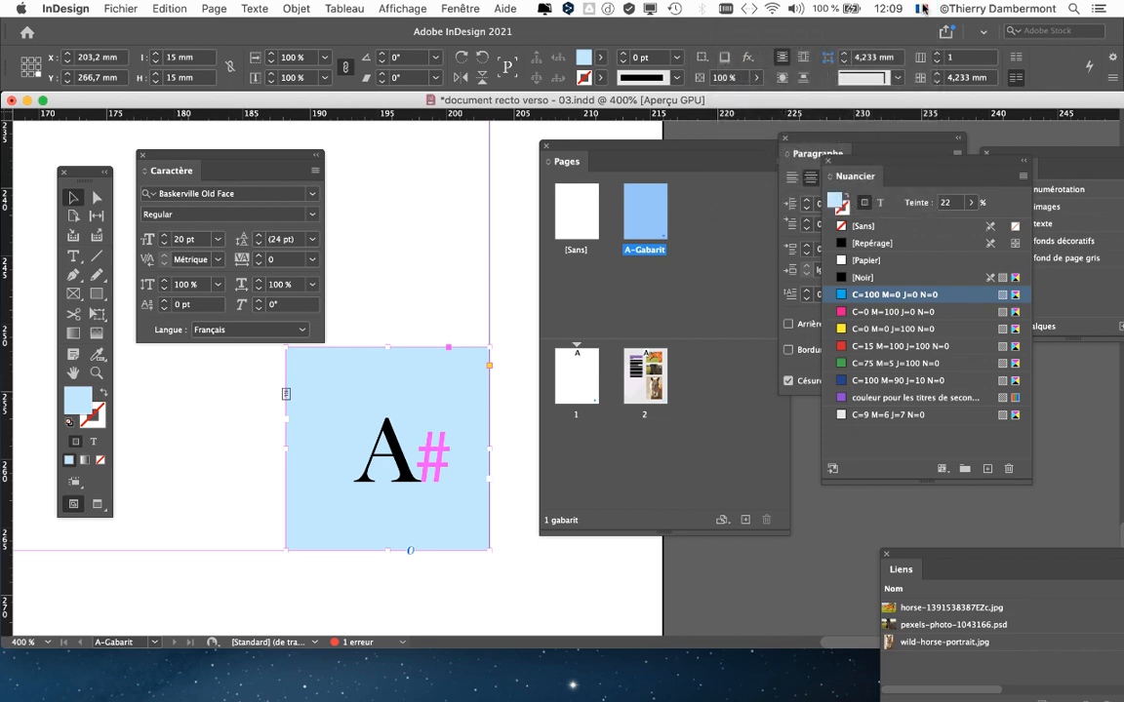
click(922, 9)
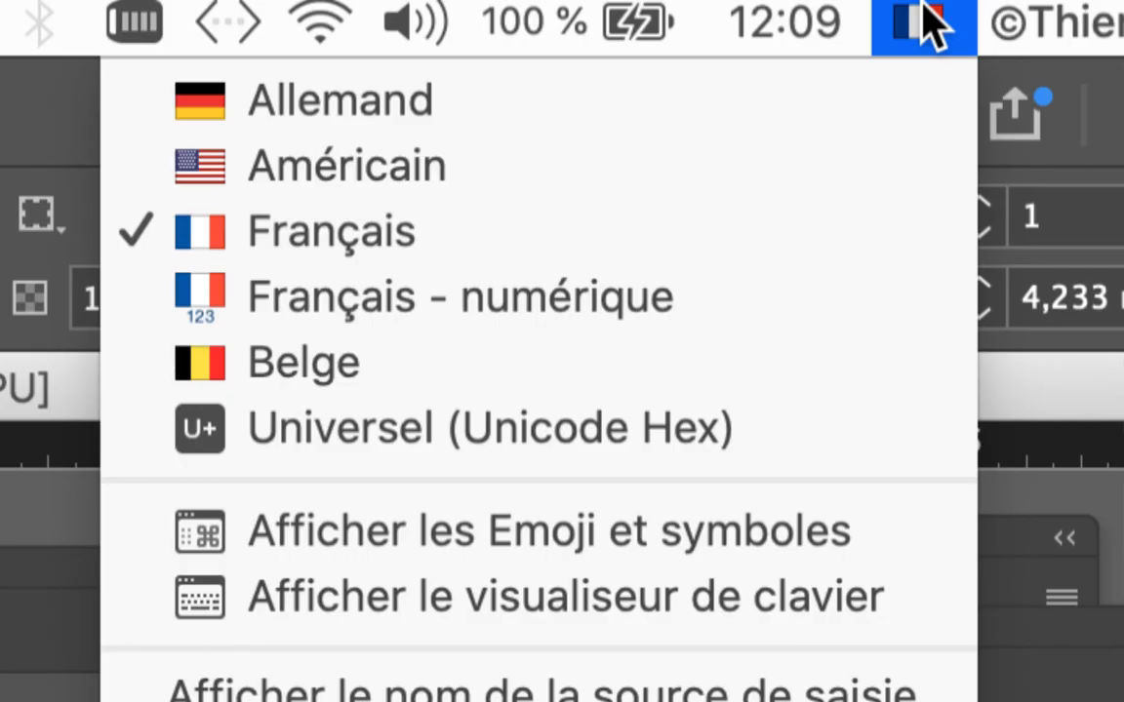
click(921, 28)
click(925, 27)
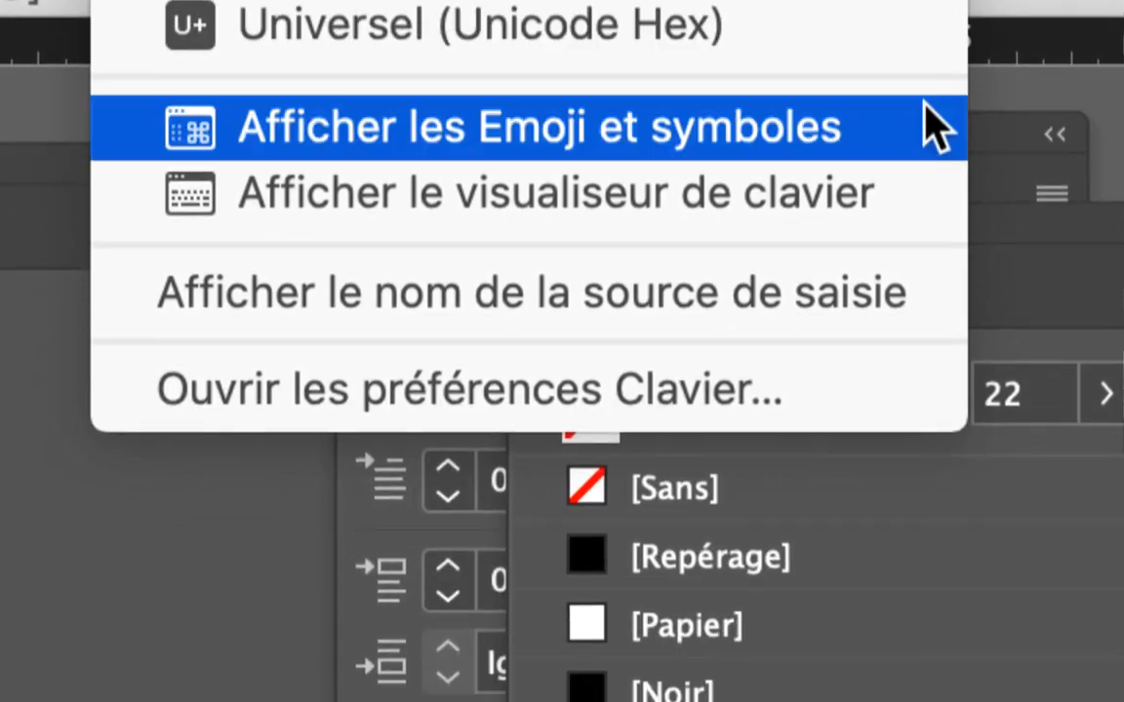
click(922, 270)
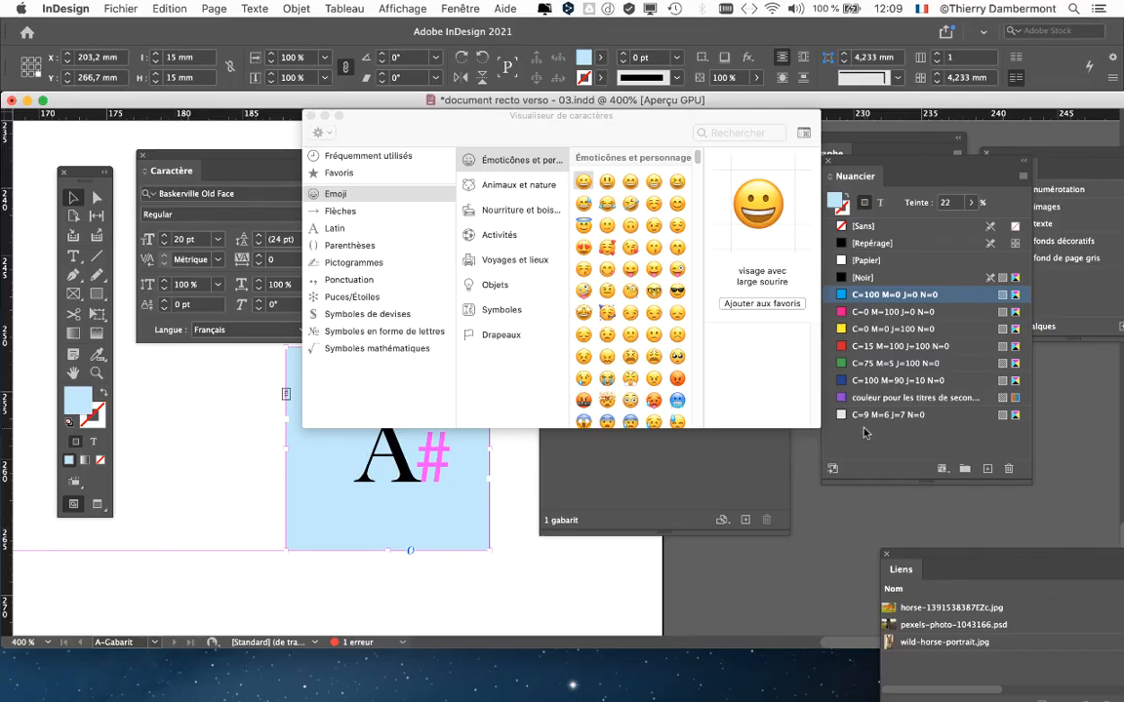
drag(821, 429, 832, 587)
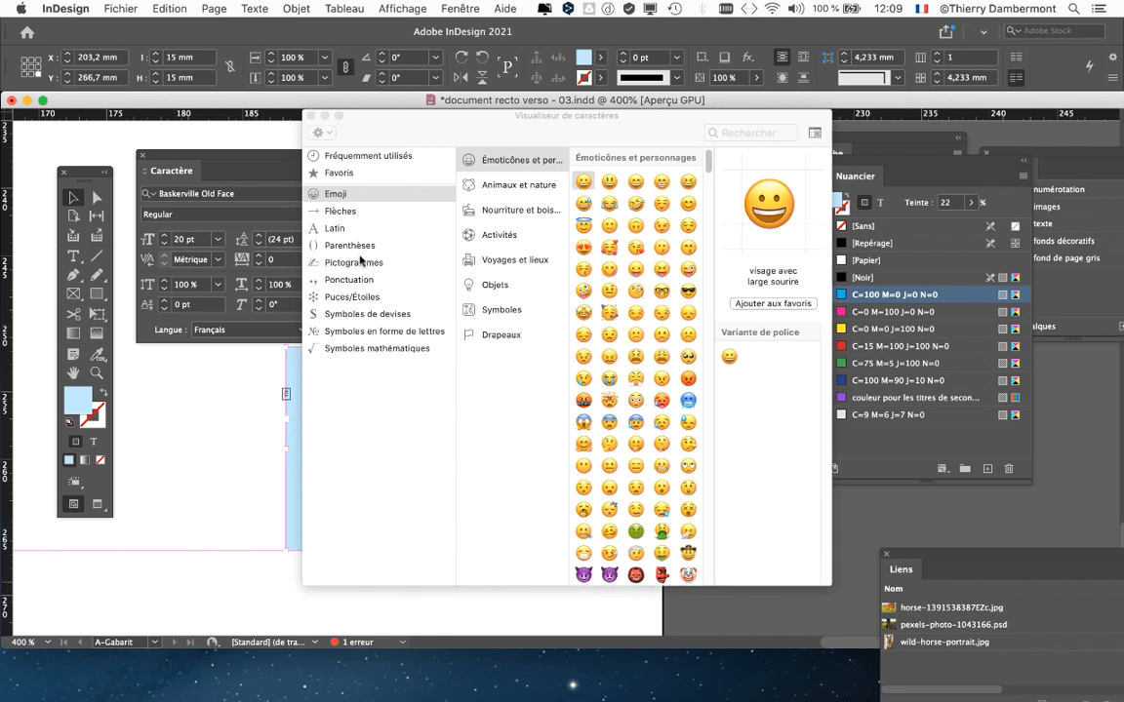
Step: Browse the Latin, frequently used and parentheses categories of the character viewer, and close it
click(336, 232)
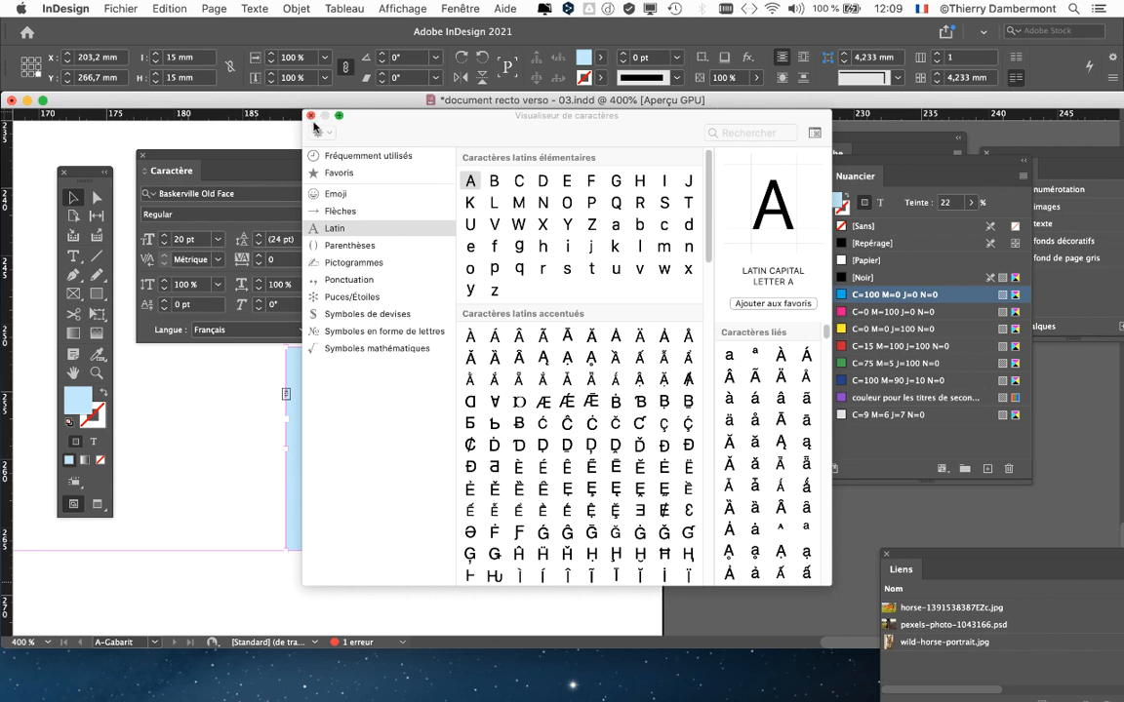
click(314, 158)
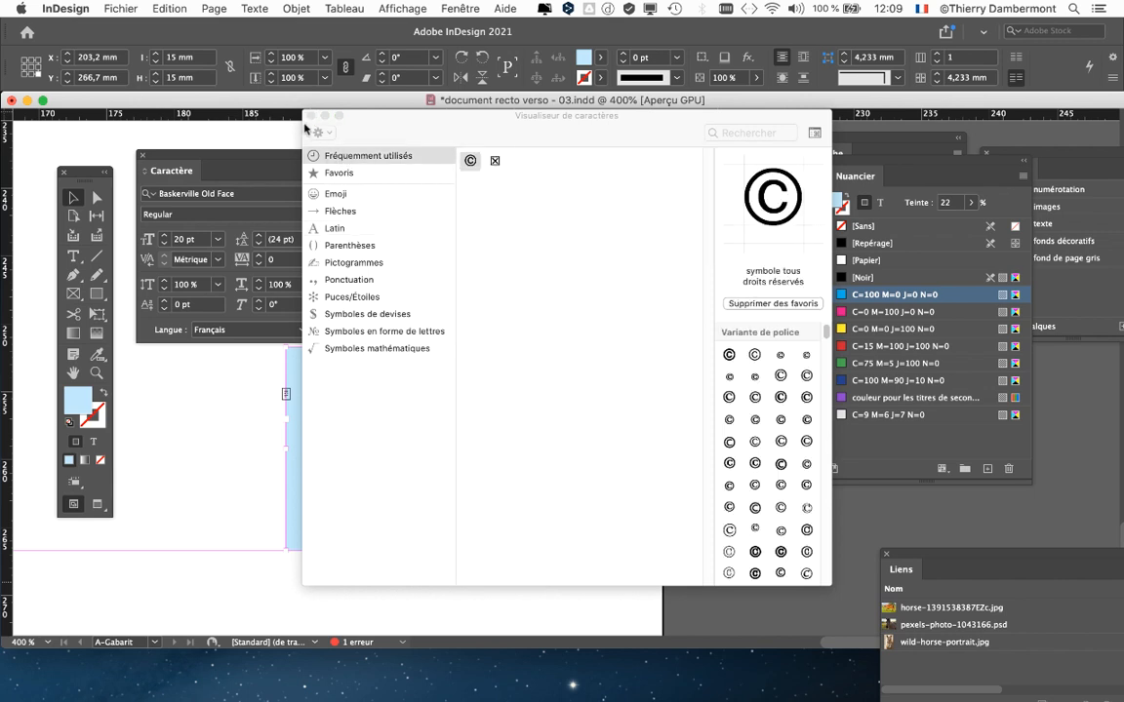
click(344, 246)
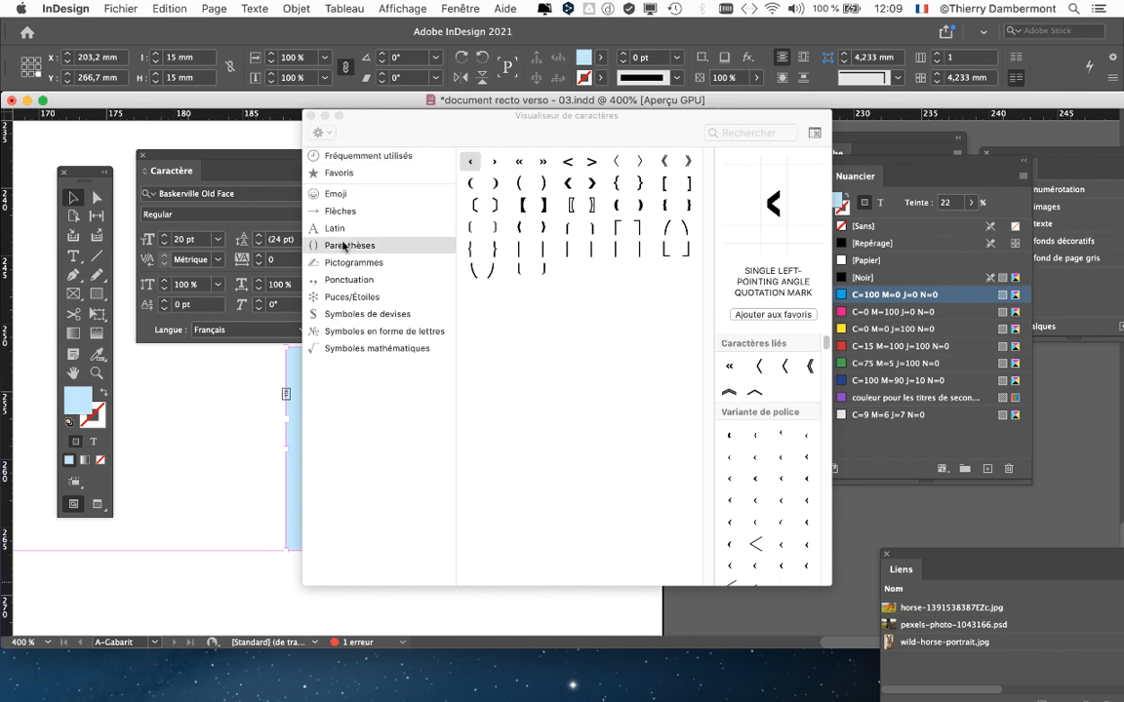
click(310, 115)
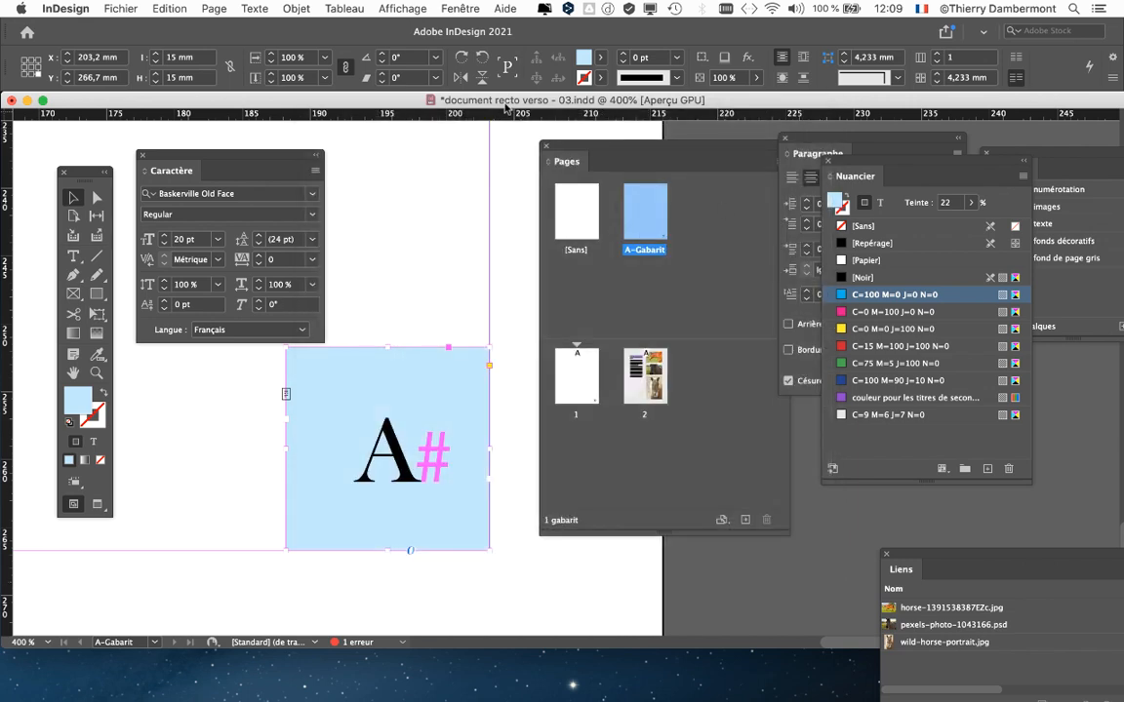
Step: Save the document as a new version named "document recto verso - 04.indd" in the Dossier intro - 11 folder
click(110, 8)
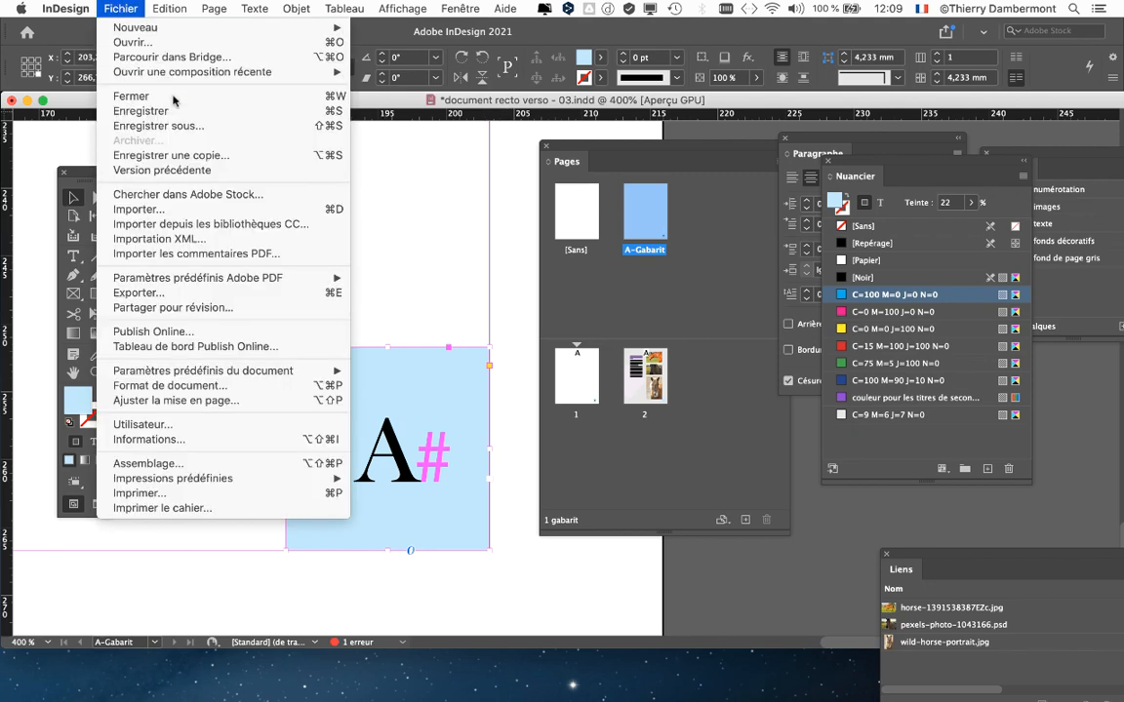
click(185, 127)
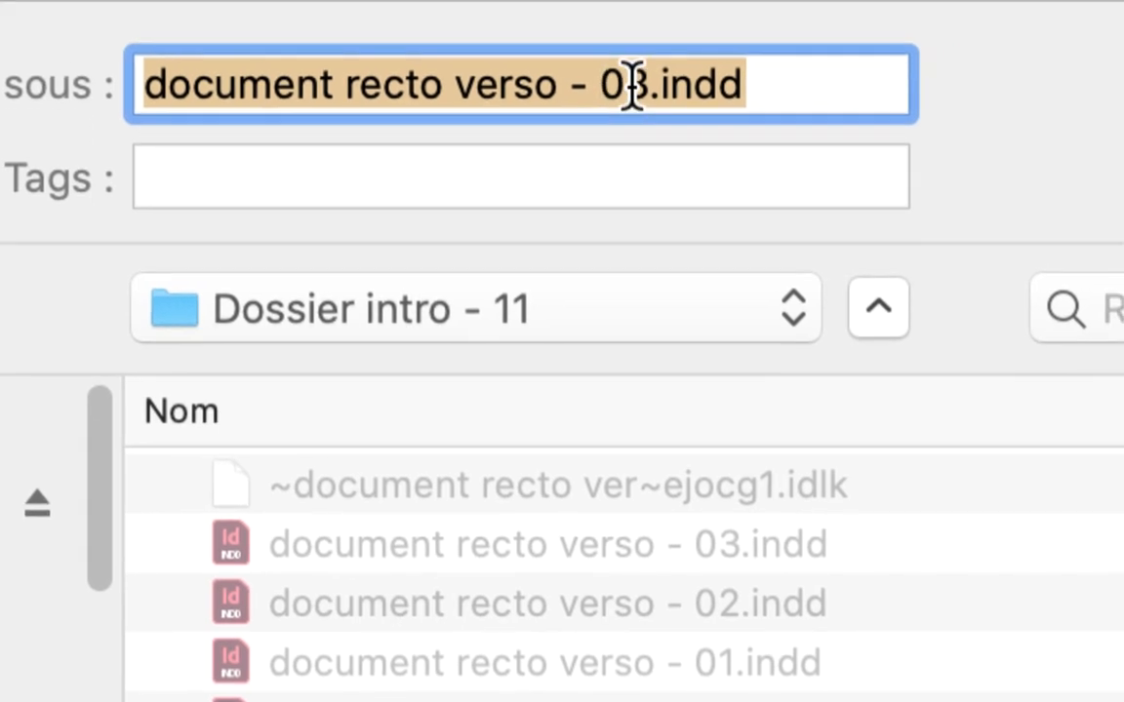
click(631, 84)
key(shift+Right)
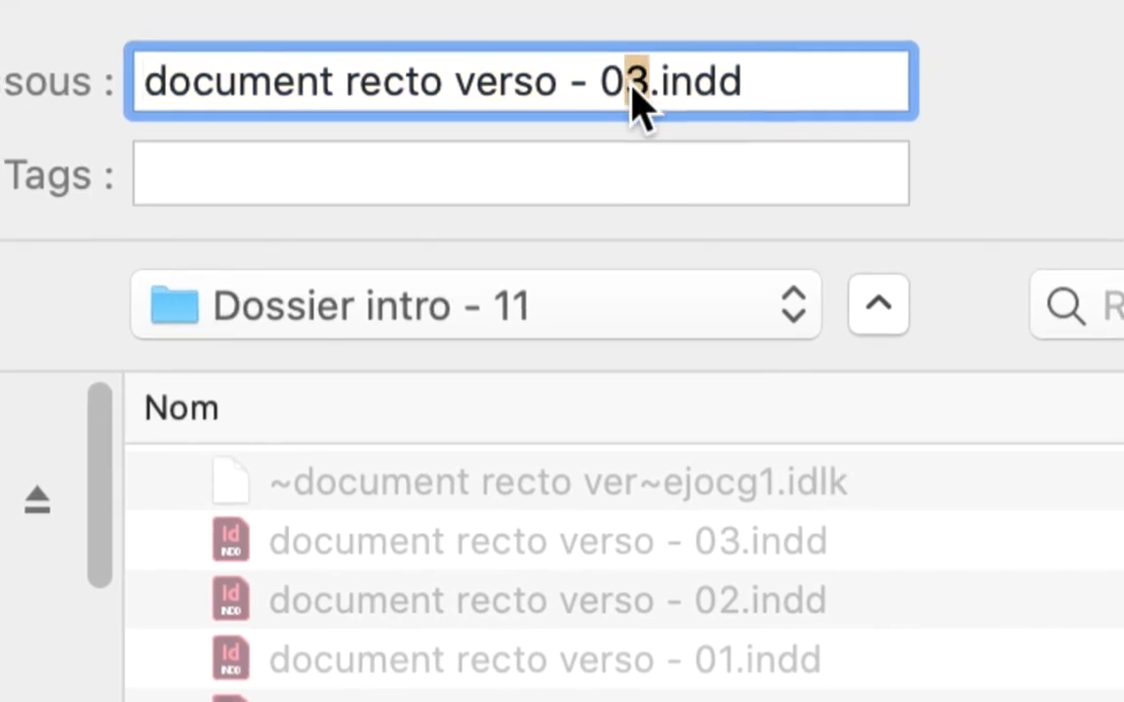
text(4)
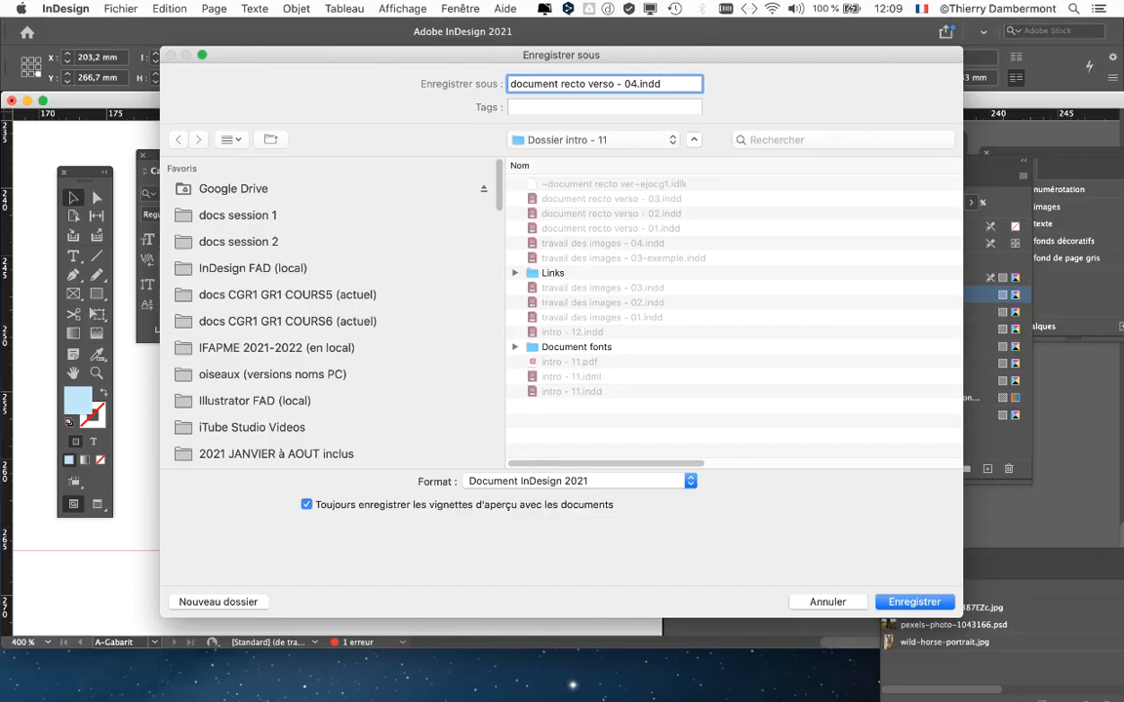
key(Return)
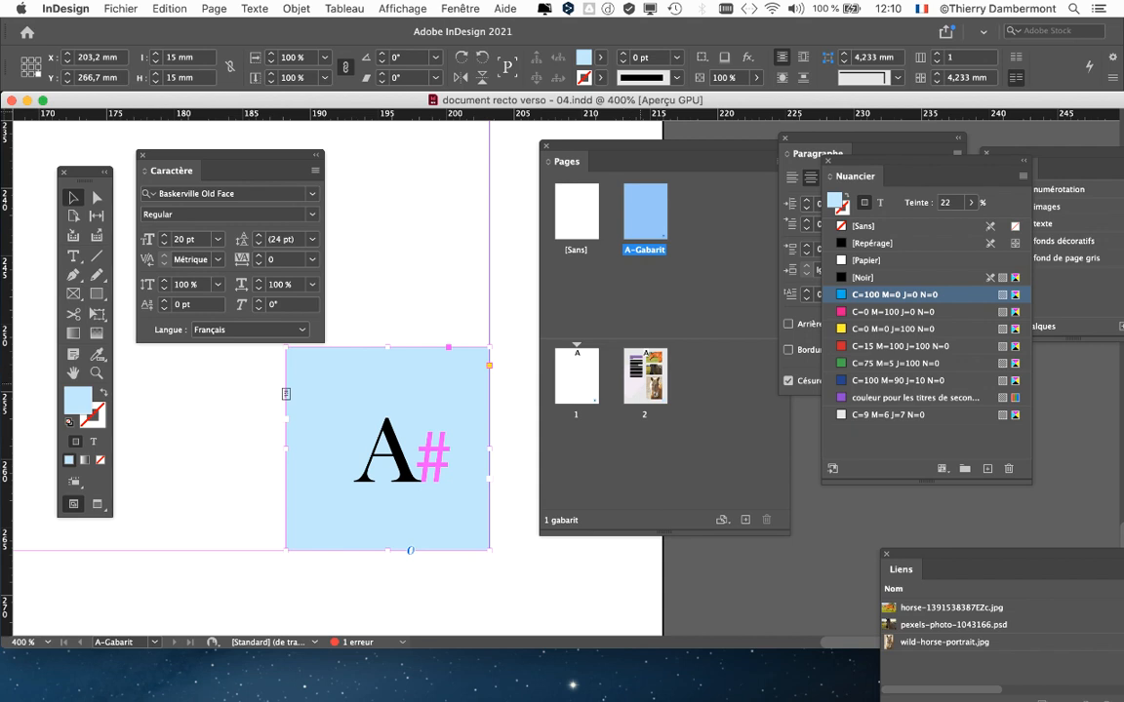
Step: Check the page-number block on page 2 and on page 1 of the document
double_click(644, 380)
scroll(423, 419, down, 3)
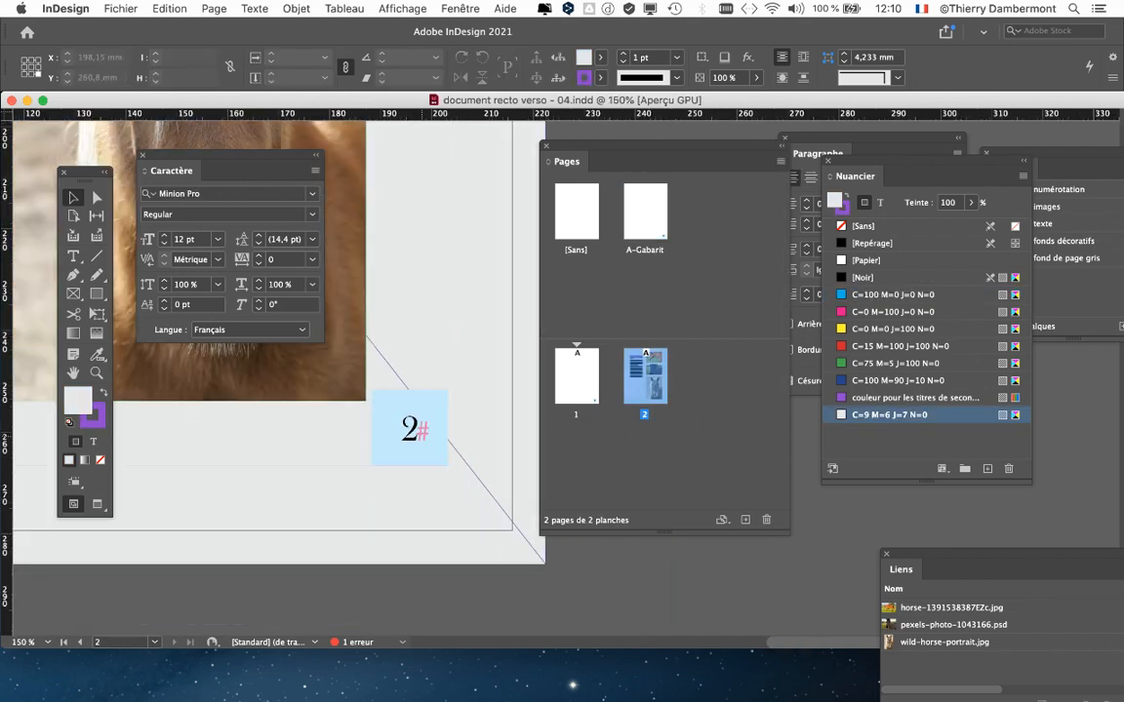
scroll(439, 419, down, 1)
click(576, 375)
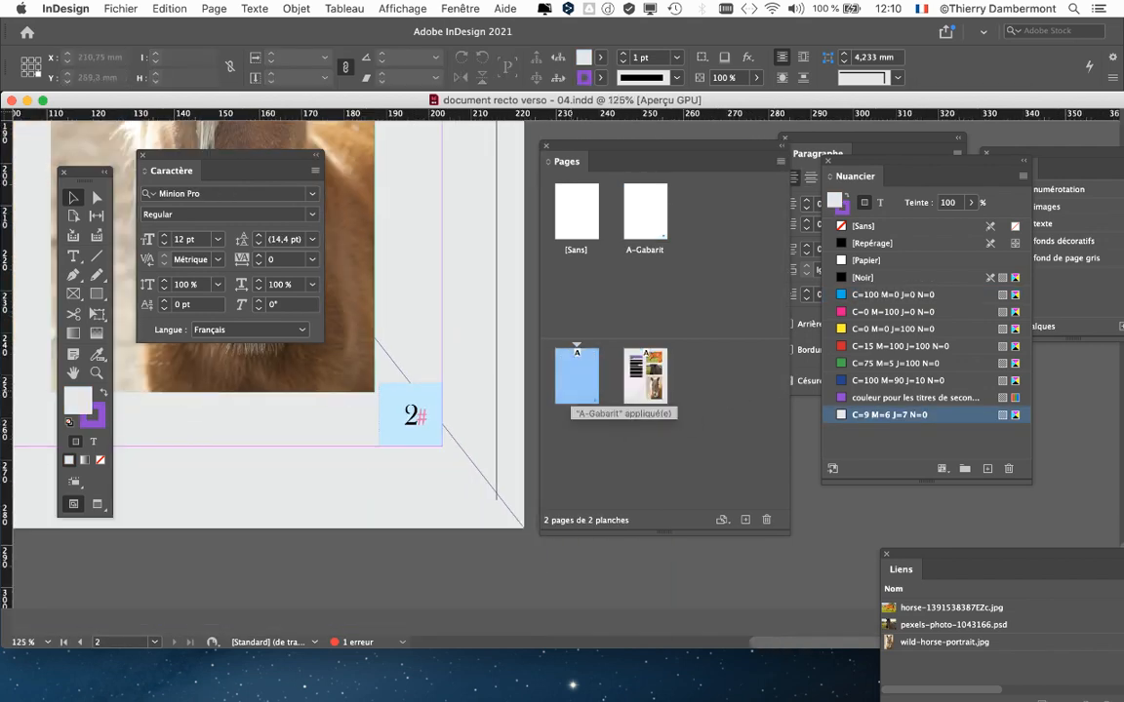
double_click(576, 376)
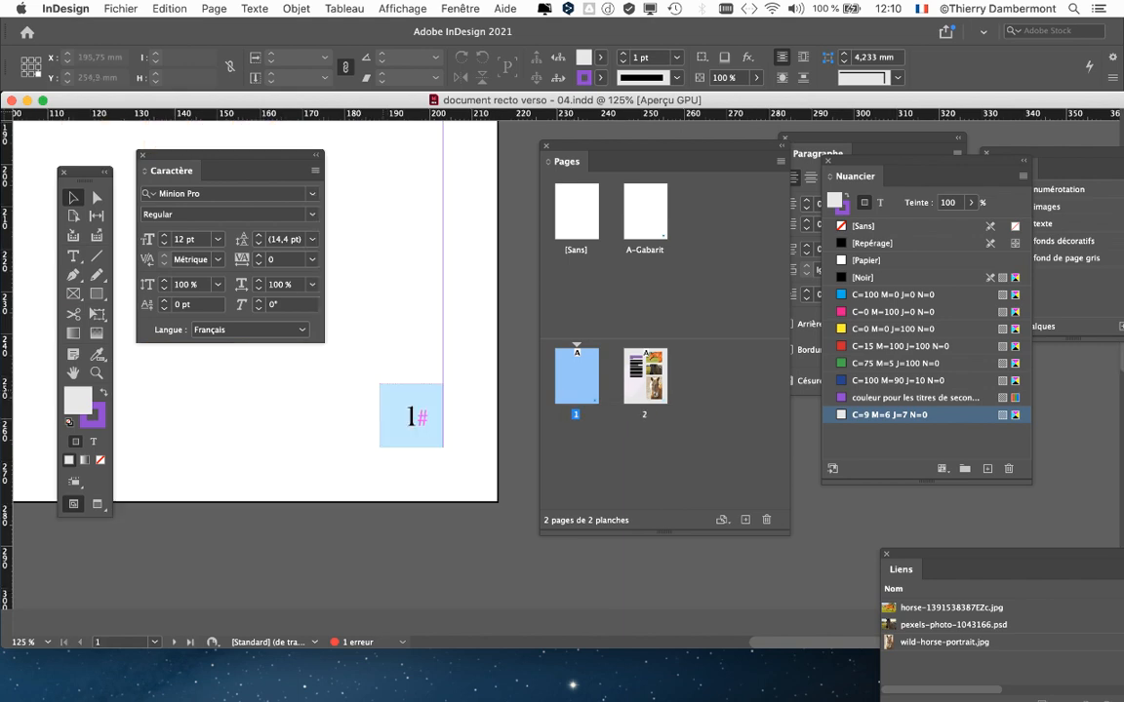
Step: Move the Pages and Caractère panels away from the page and bring the whole of page 1 into view
scroll(375, 386, down, 1)
drag(615, 147, 1072, 132)
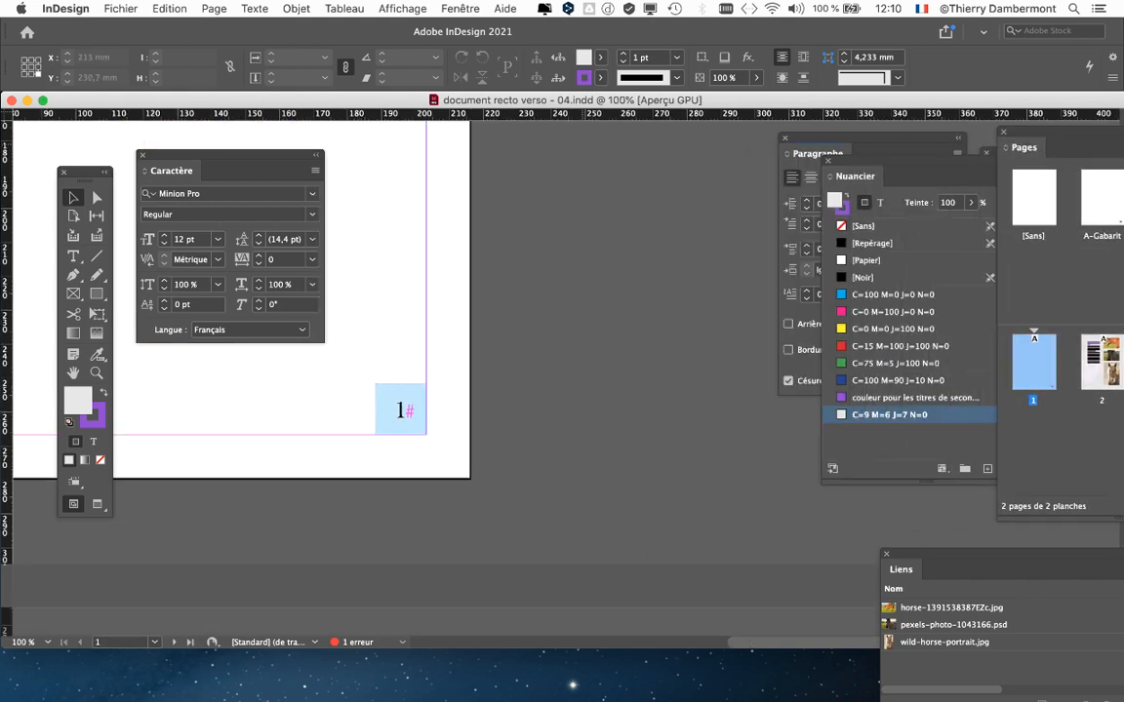
drag(234, 157, 731, 533)
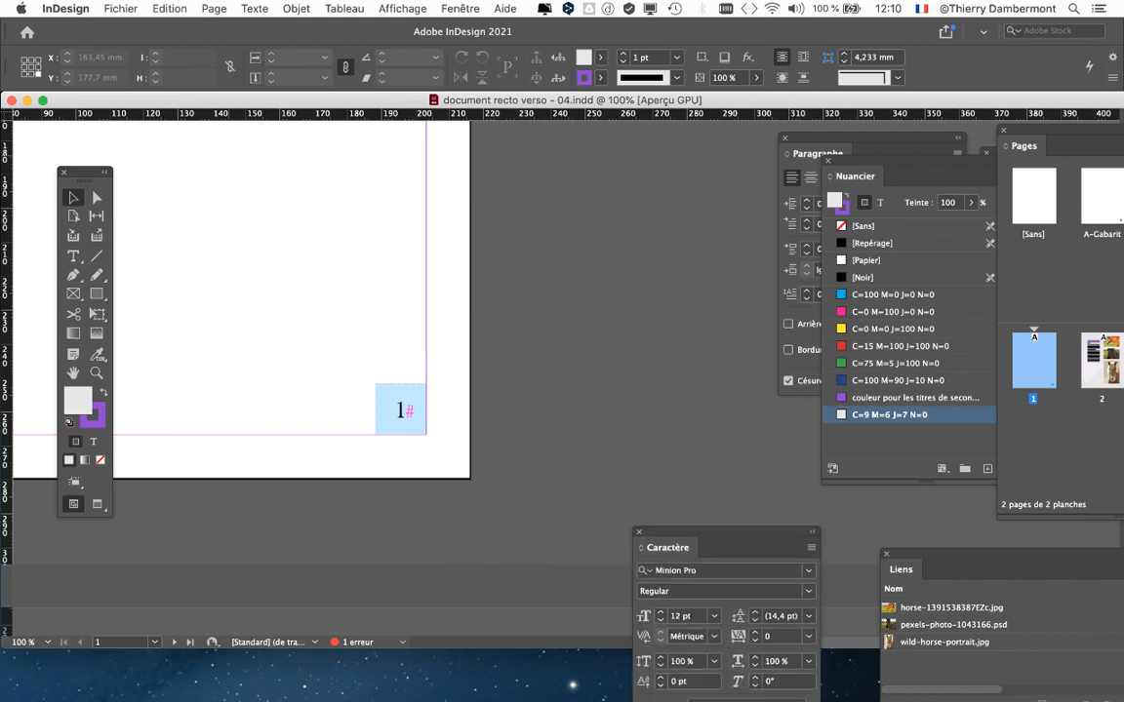
scroll(465, 395, left, 5)
scroll(465, 395, up, 2)
scroll(464, 395, down, 1)
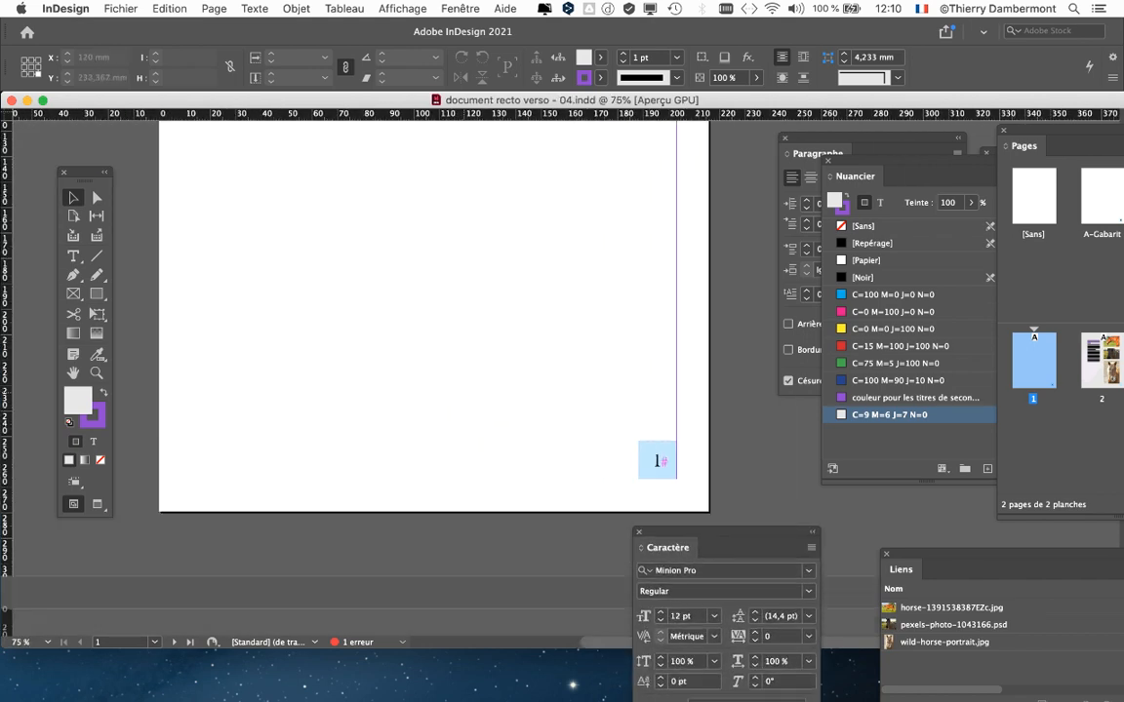
scroll(464, 395, down, 1)
scroll(465, 395, down, 1)
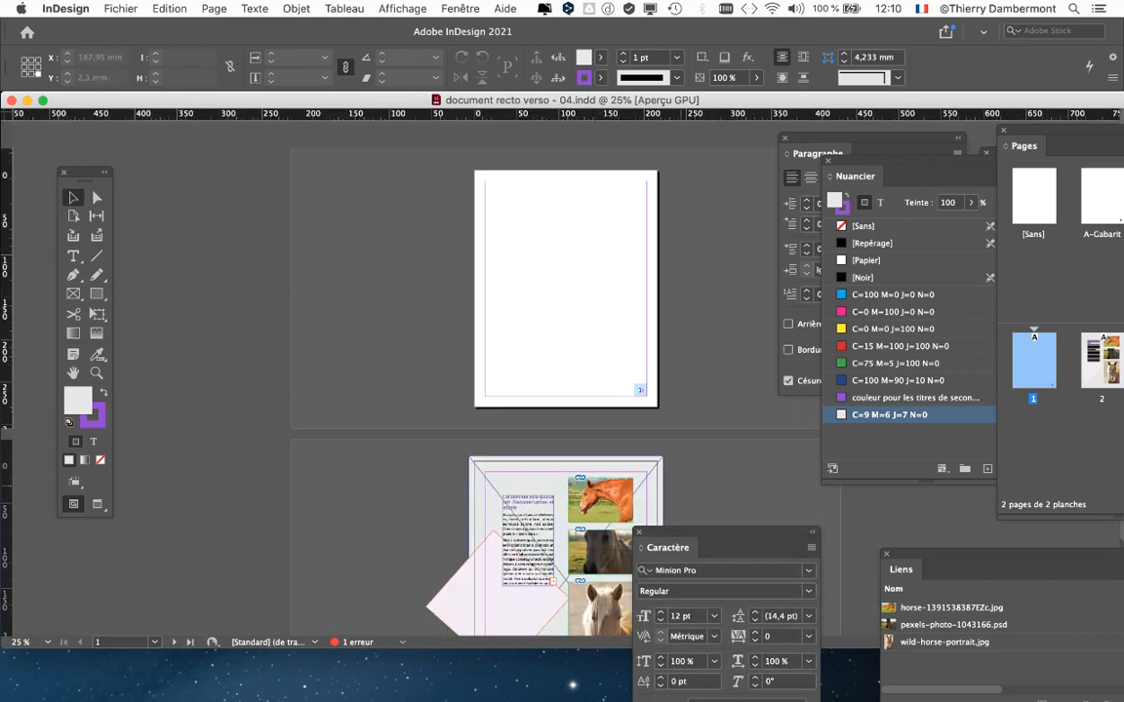
Step: Move the Caractère panel clear of page 2 and inspect the page-number blocks on pages 1 and 2
scroll(464, 395, down, 3)
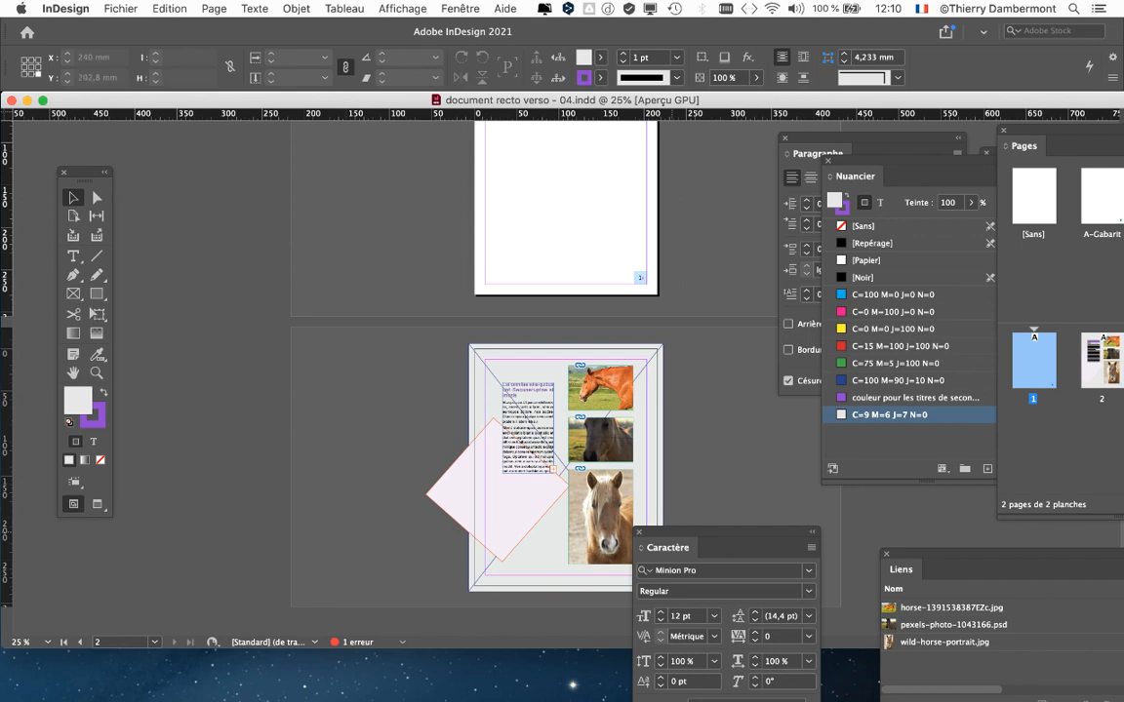
drag(682, 547, 868, 552)
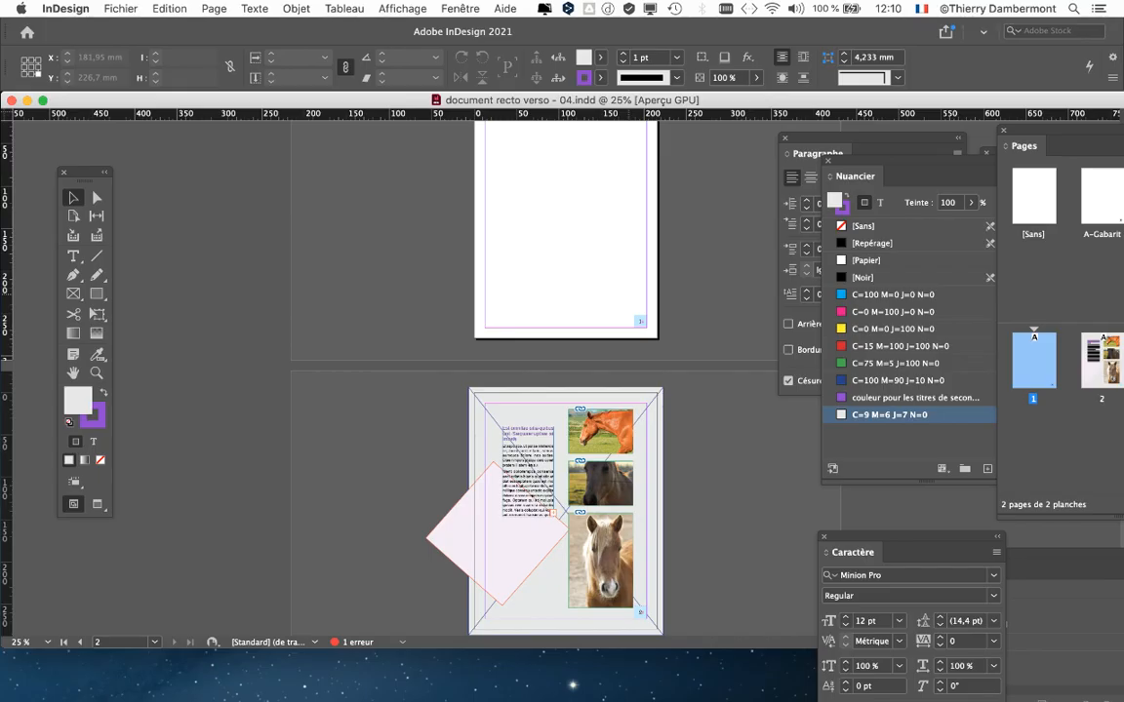
scroll(624, 363, down, 2)
scroll(624, 363, up, 5)
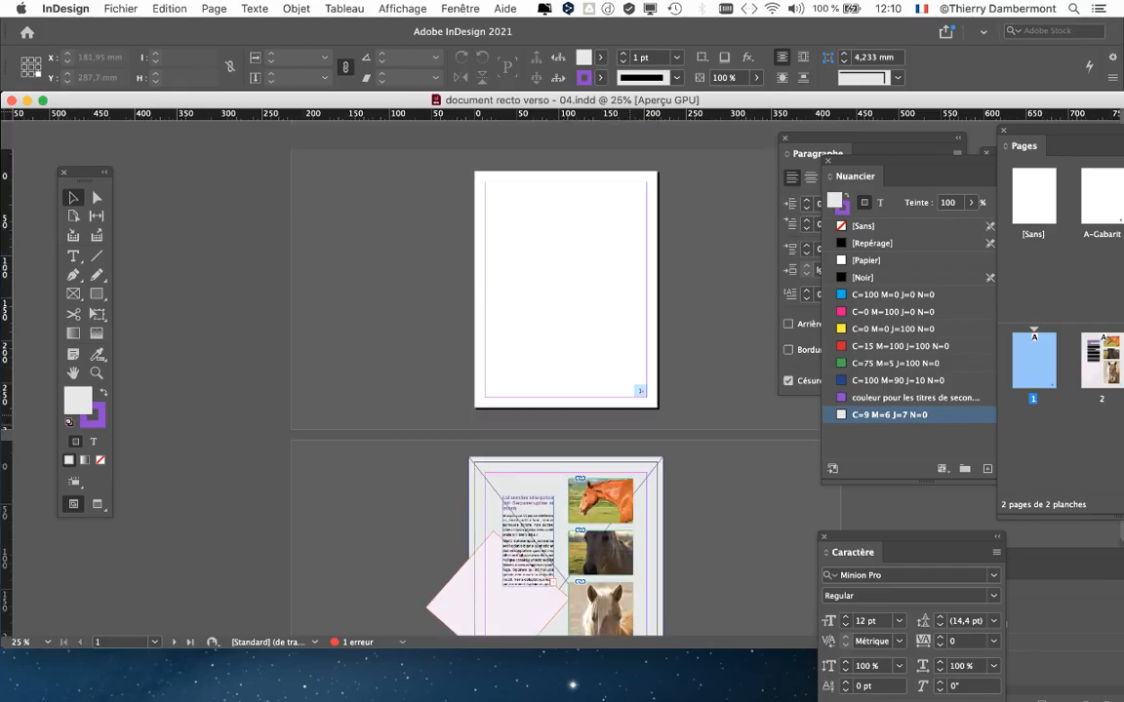
scroll(624, 364, down, 3)
scroll(624, 364, down, 1)
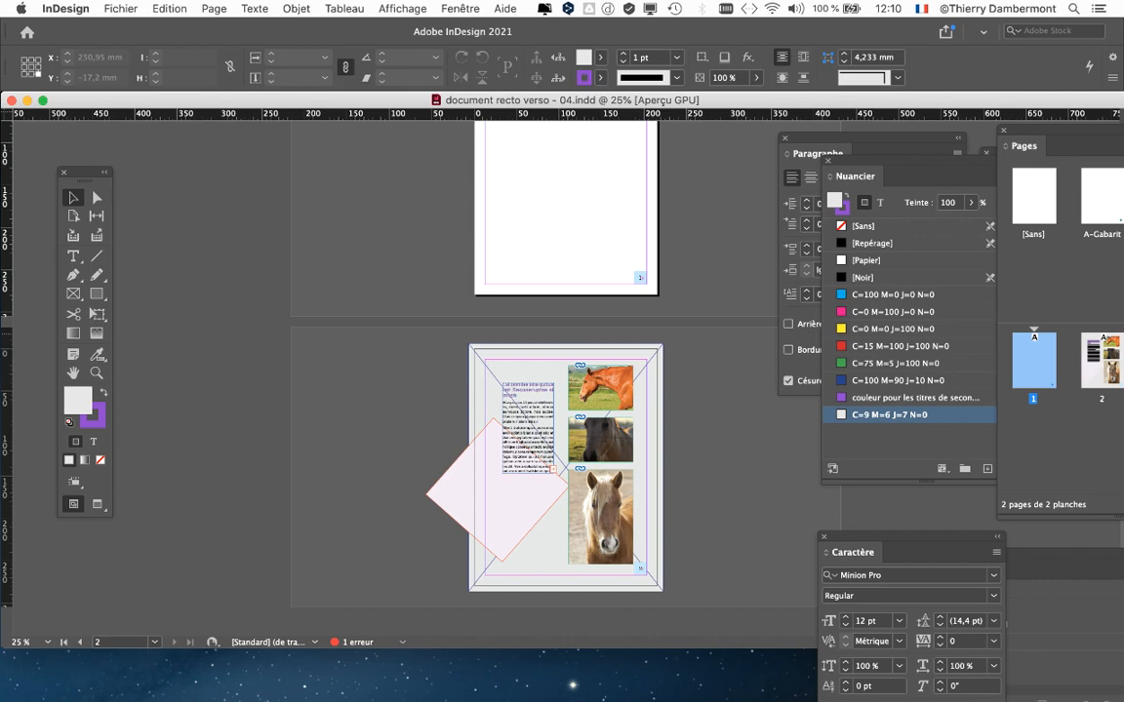
scroll(585, 344, up, 5)
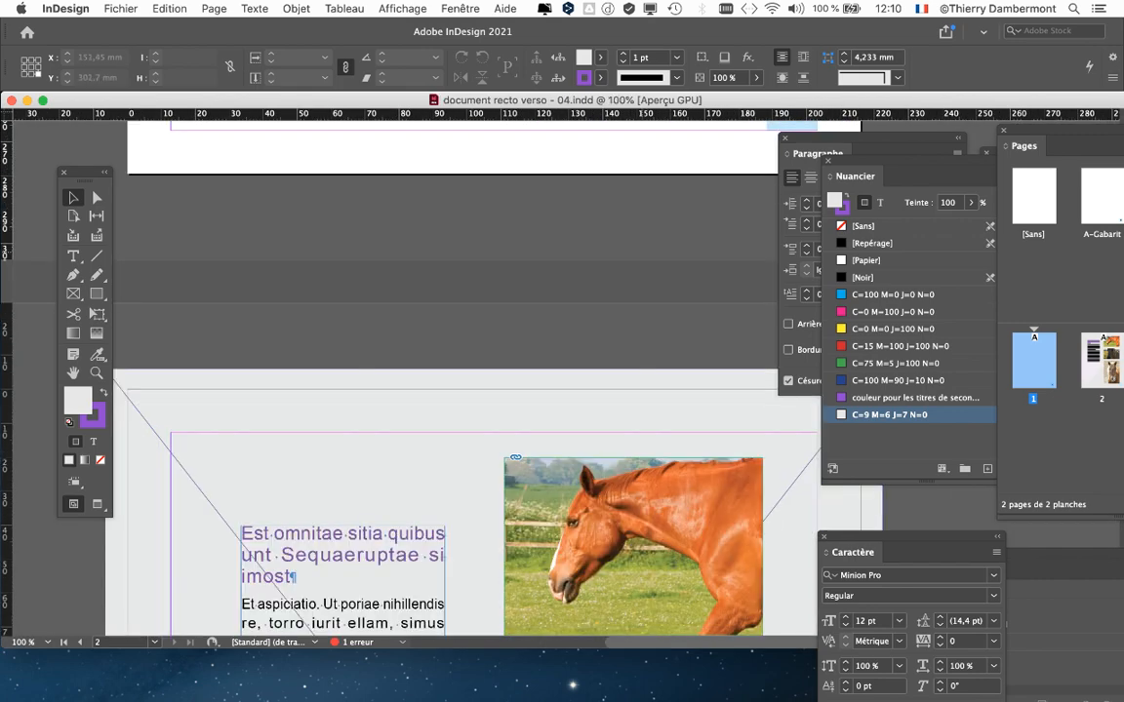
scroll(586, 343, down, 1)
scroll(410, 380, up, 5)
scroll(410, 380, right, 4)
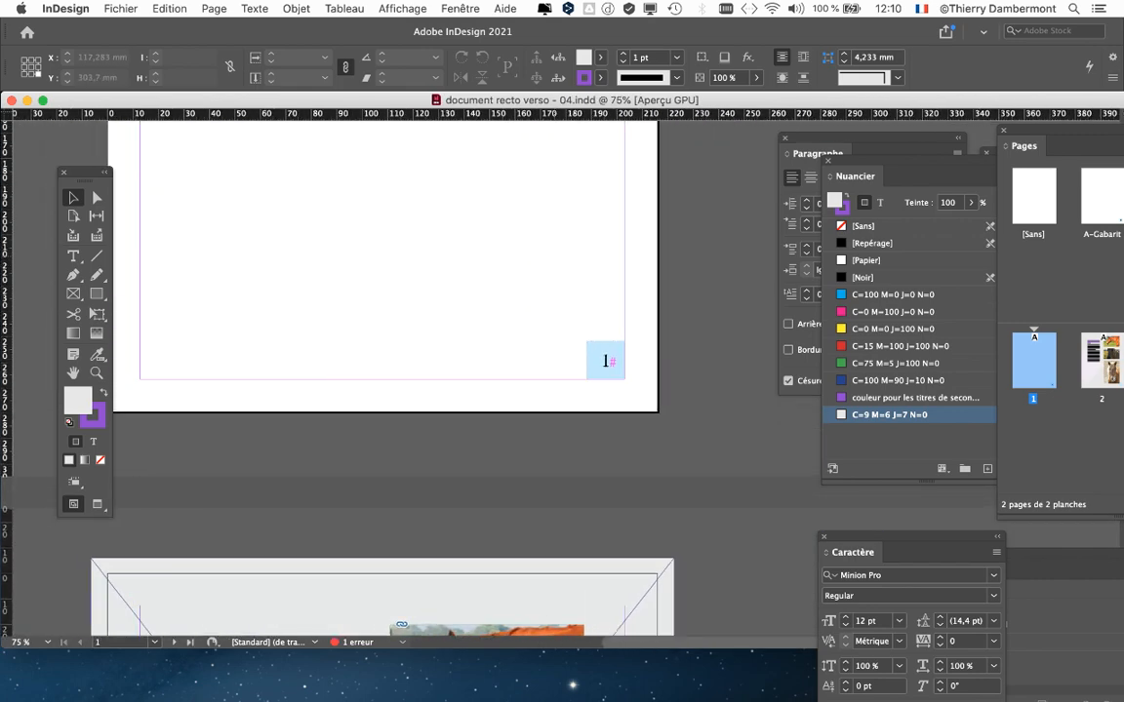
Step: Clear the floating panels off the document, leaving only the tools beside the page, and review both pages down to the page-2 number
drag(1053, 130, 596, 183)
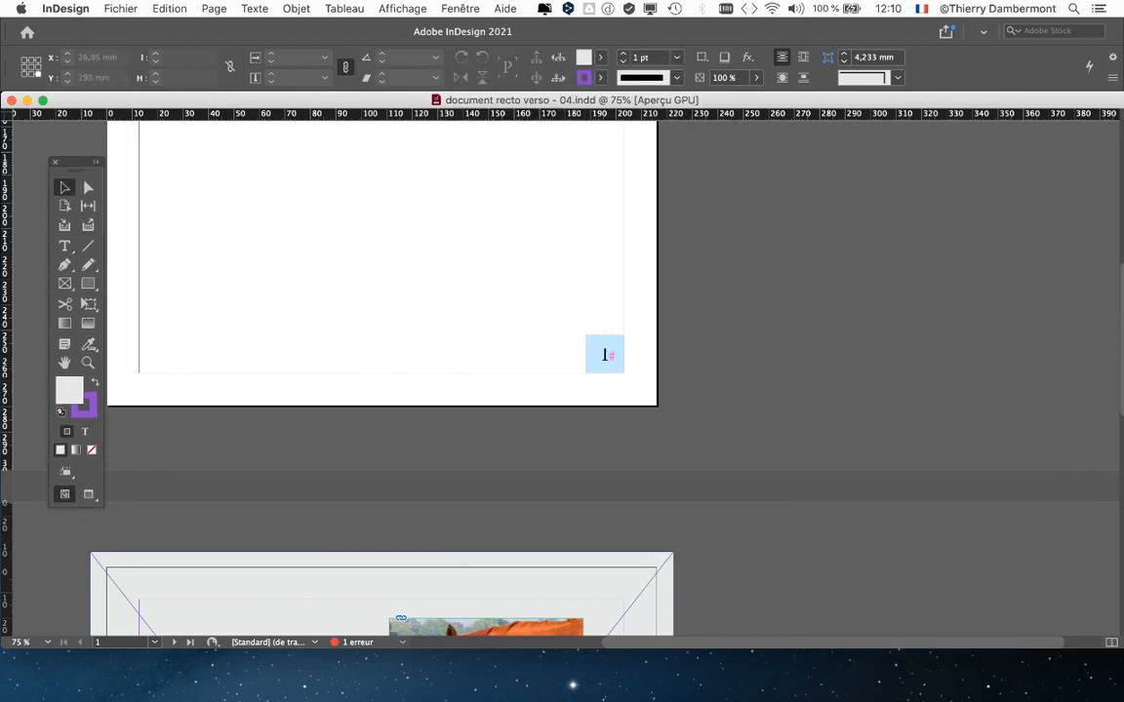
drag(76, 162, 71, 140)
scroll(613, 300, left, 5)
scroll(613, 299, up, 2)
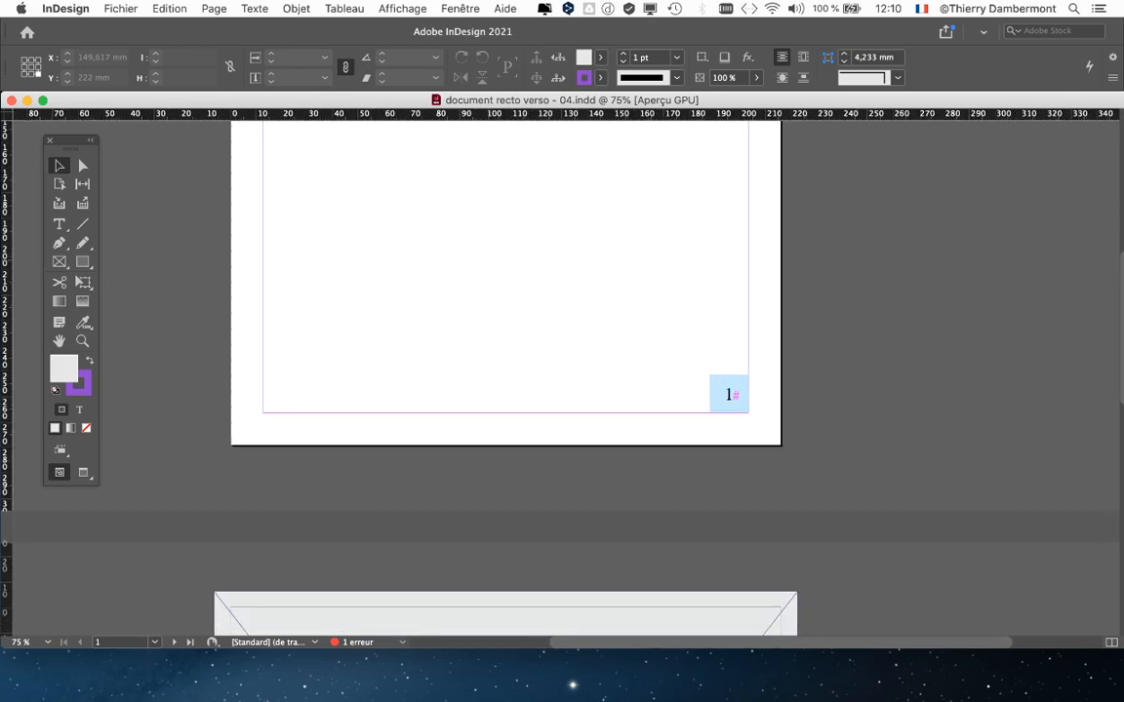
scroll(504, 380, down, 5)
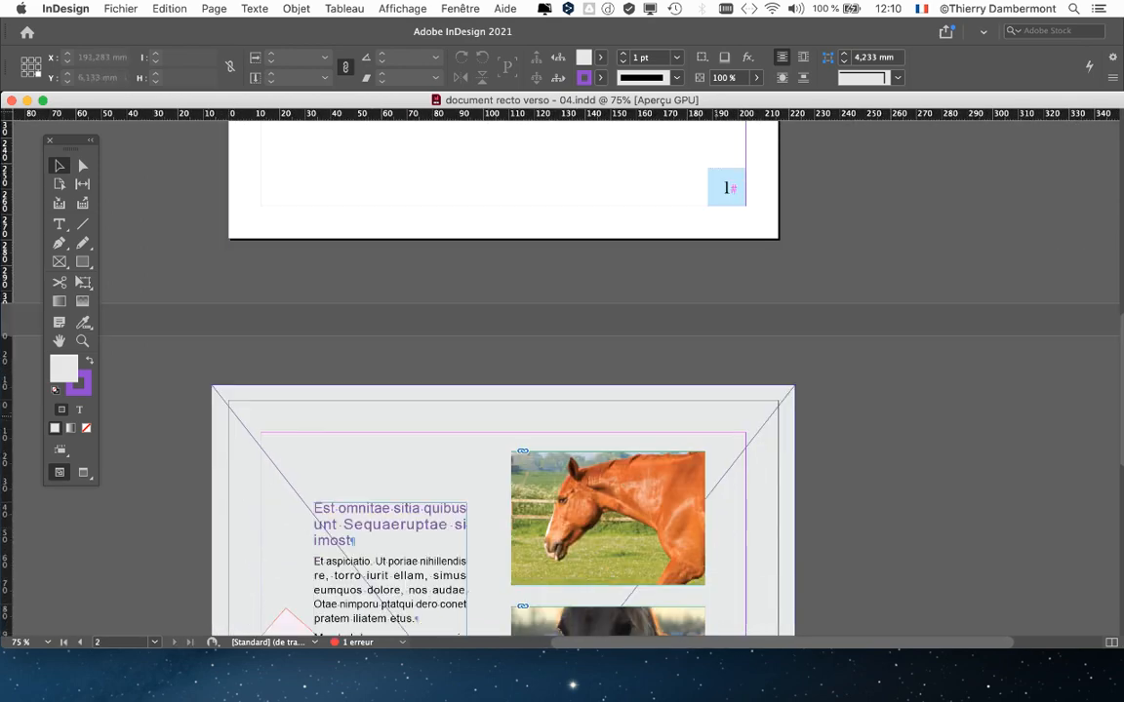
scroll(505, 380, down, 8)
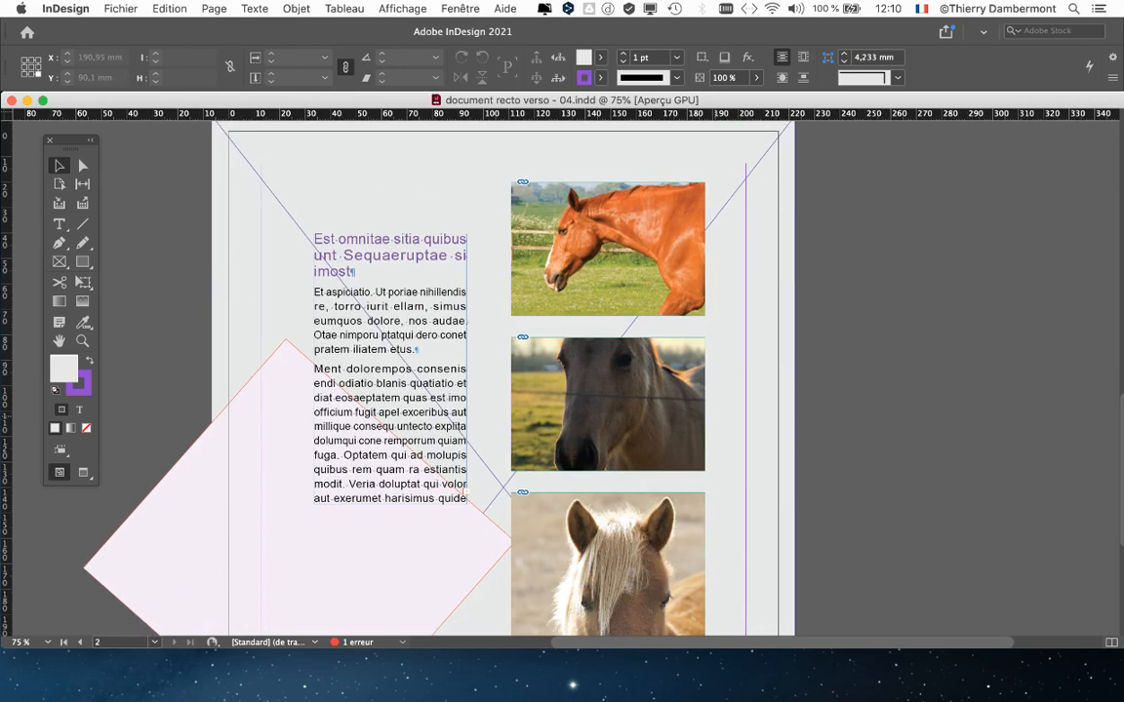
scroll(505, 380, down, 5)
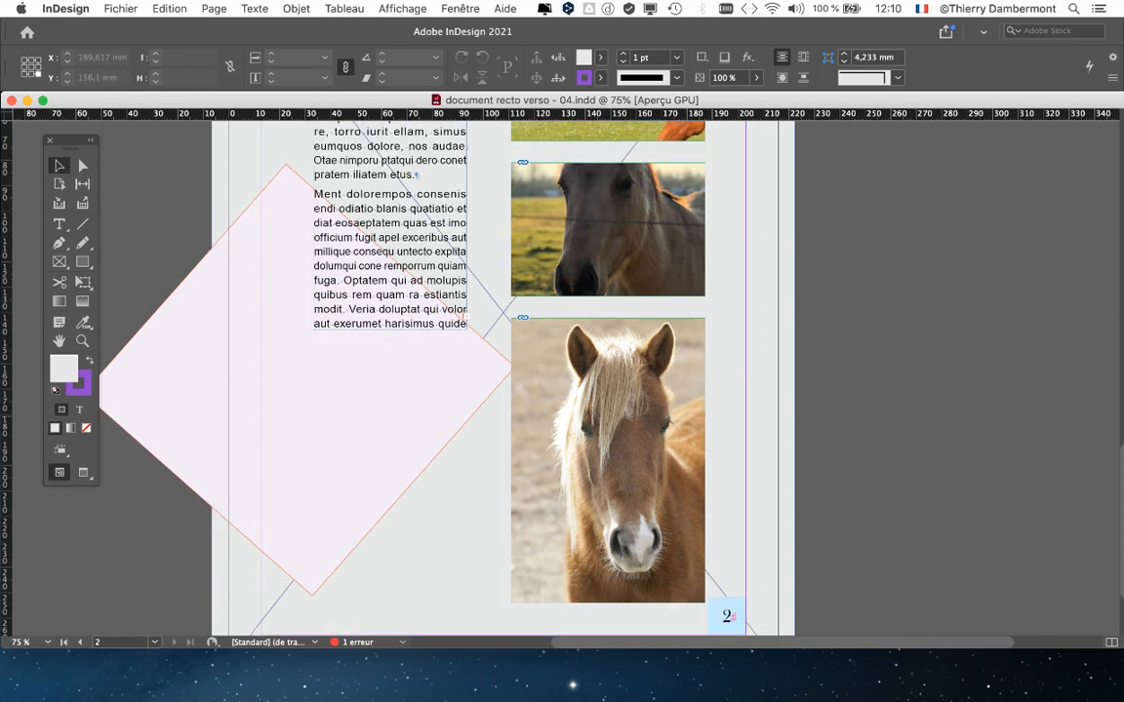